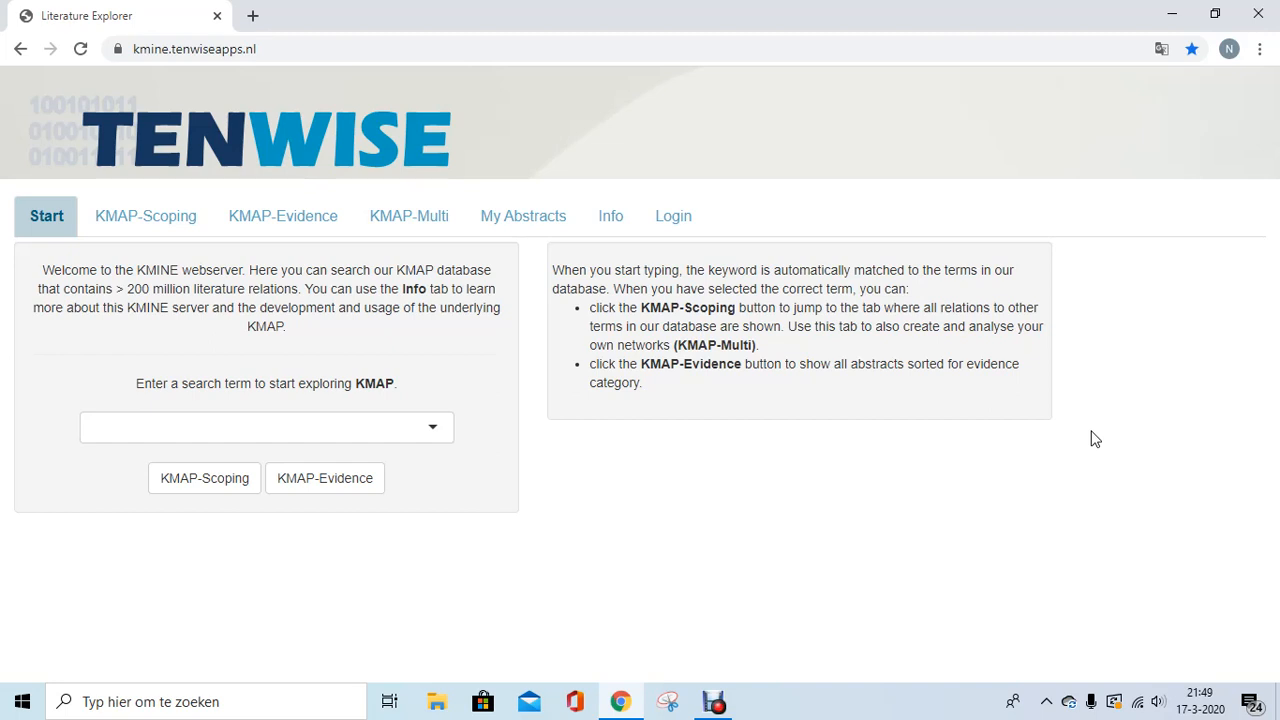
Step: Read through the general help information on KMINE and highlight the contact e-mail address for questions and suggestions
click(632, 222)
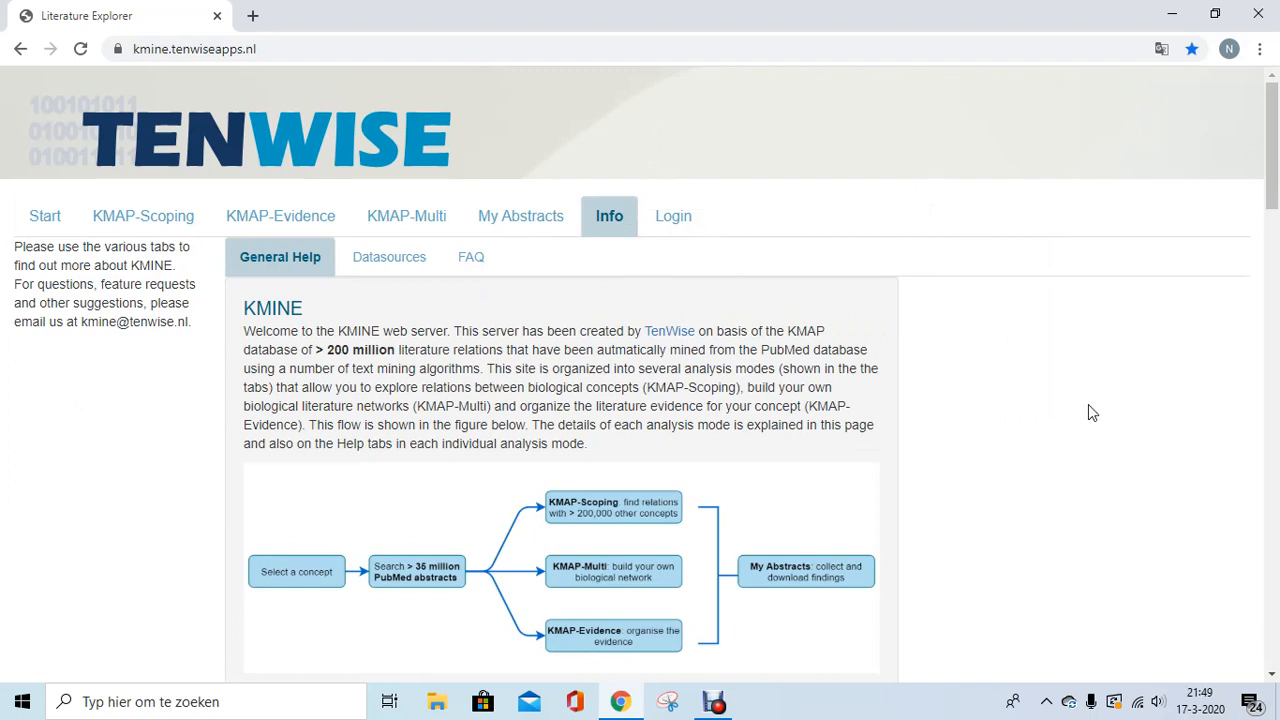
scroll(1078, 418, down, 4)
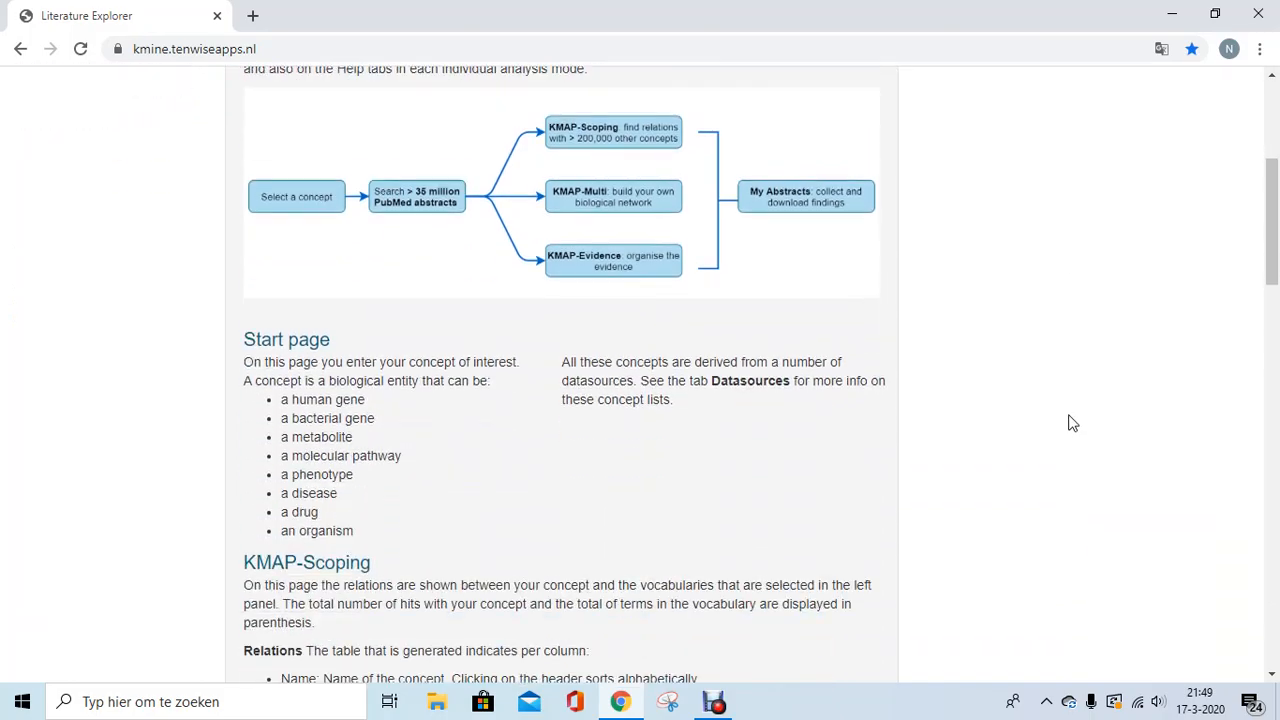
scroll(1072, 423, down, 4)
scroll(1068, 421, down, 4)
scroll(1068, 421, up, 2)
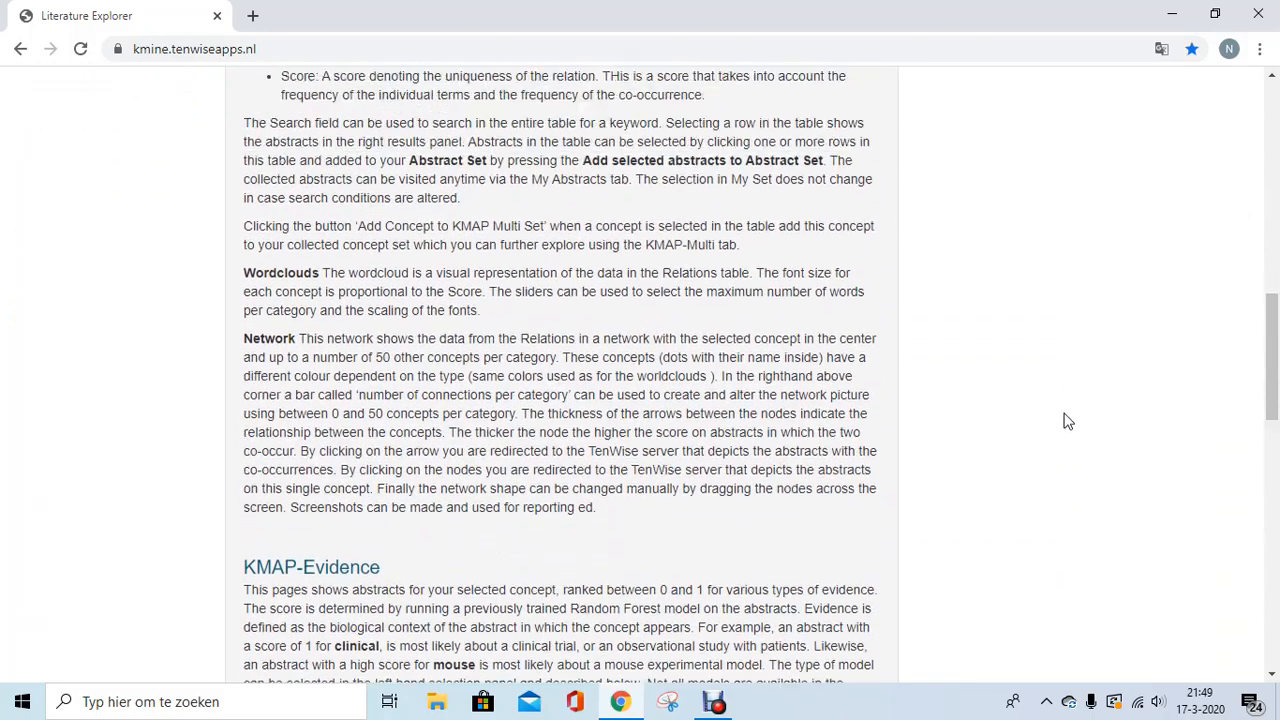
scroll(1063, 410, up, 10)
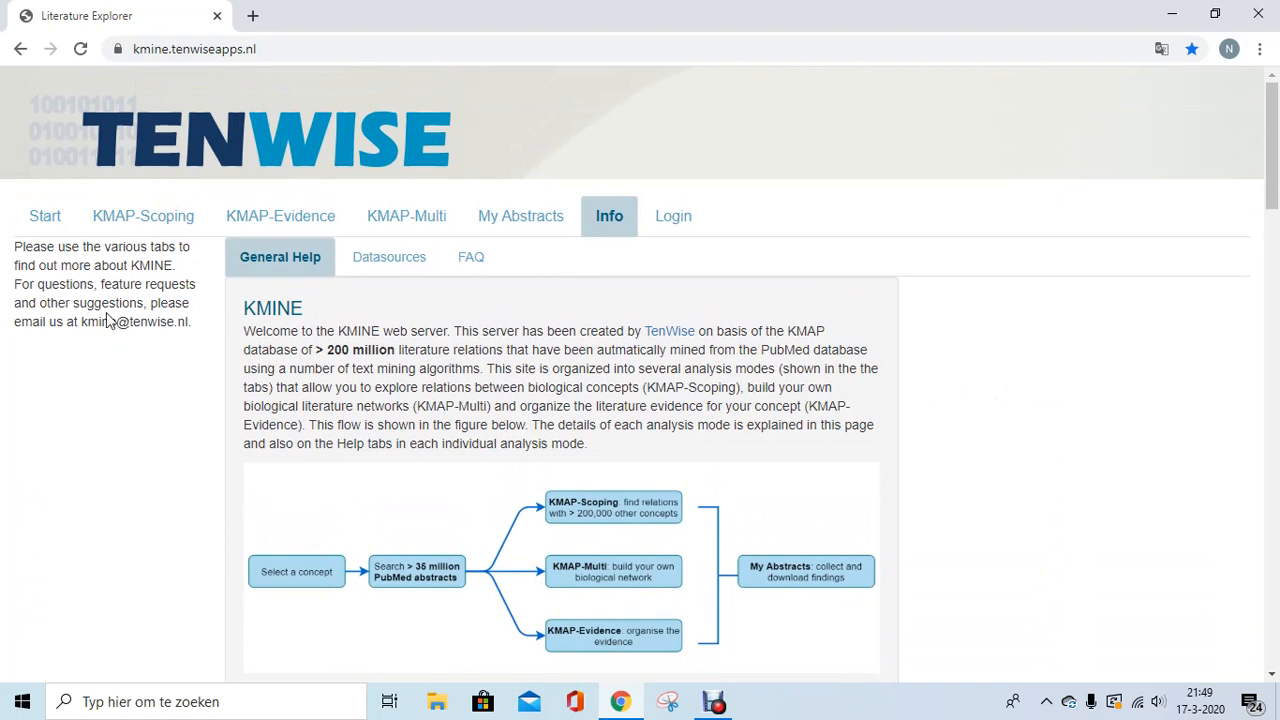
drag(81, 325, 193, 323)
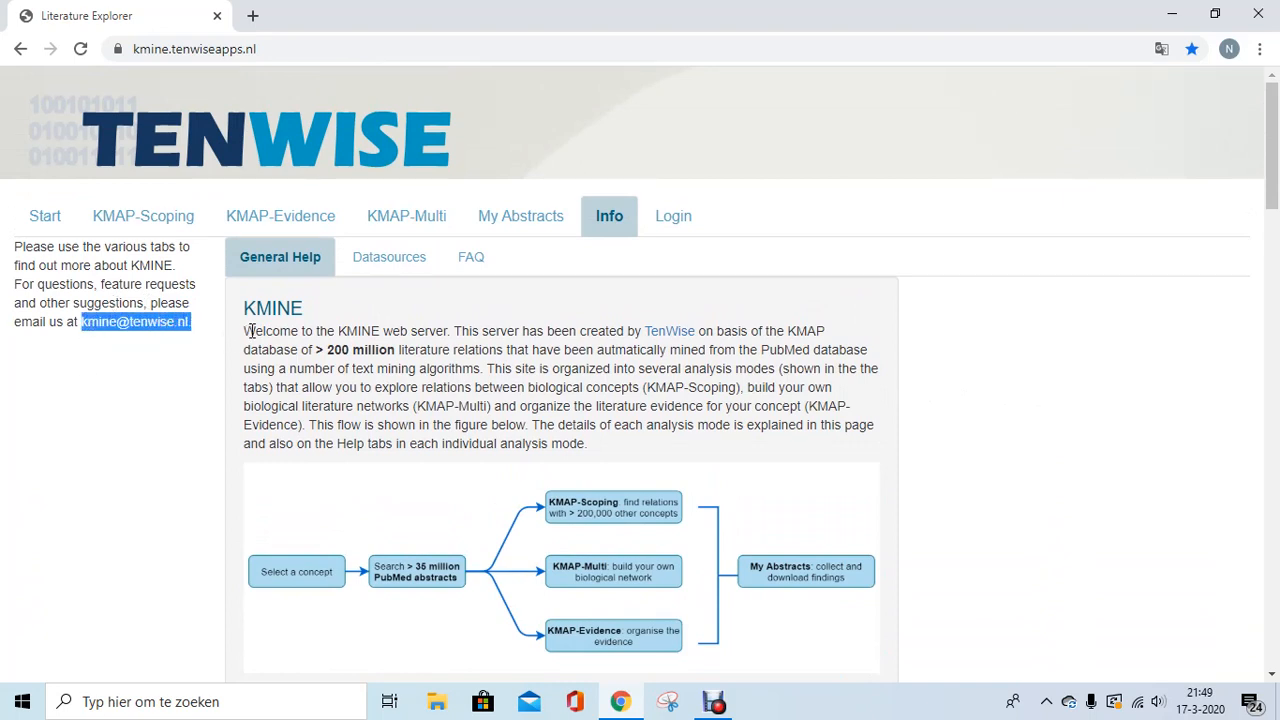
Step: Search from the Start page for "ulcer", choose Ulcerative colitis as the concept, and explore it in KMAP-Scoping
click(32, 222)
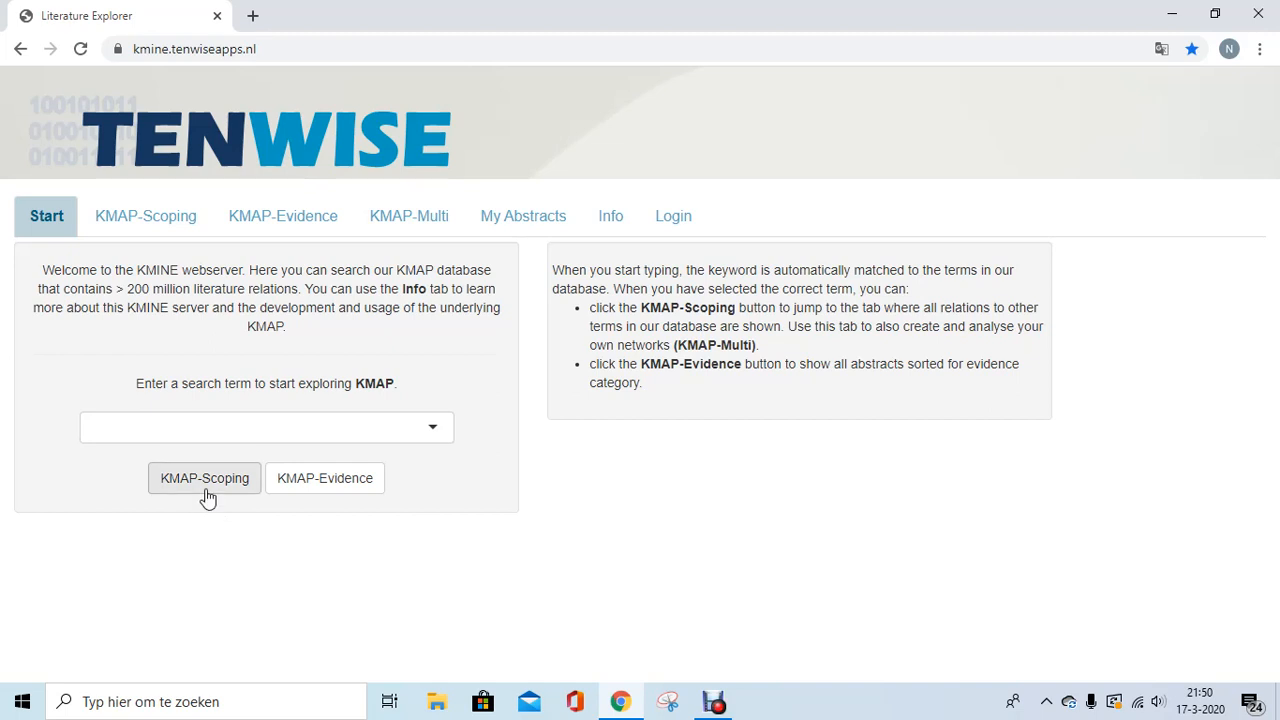
click(229, 416)
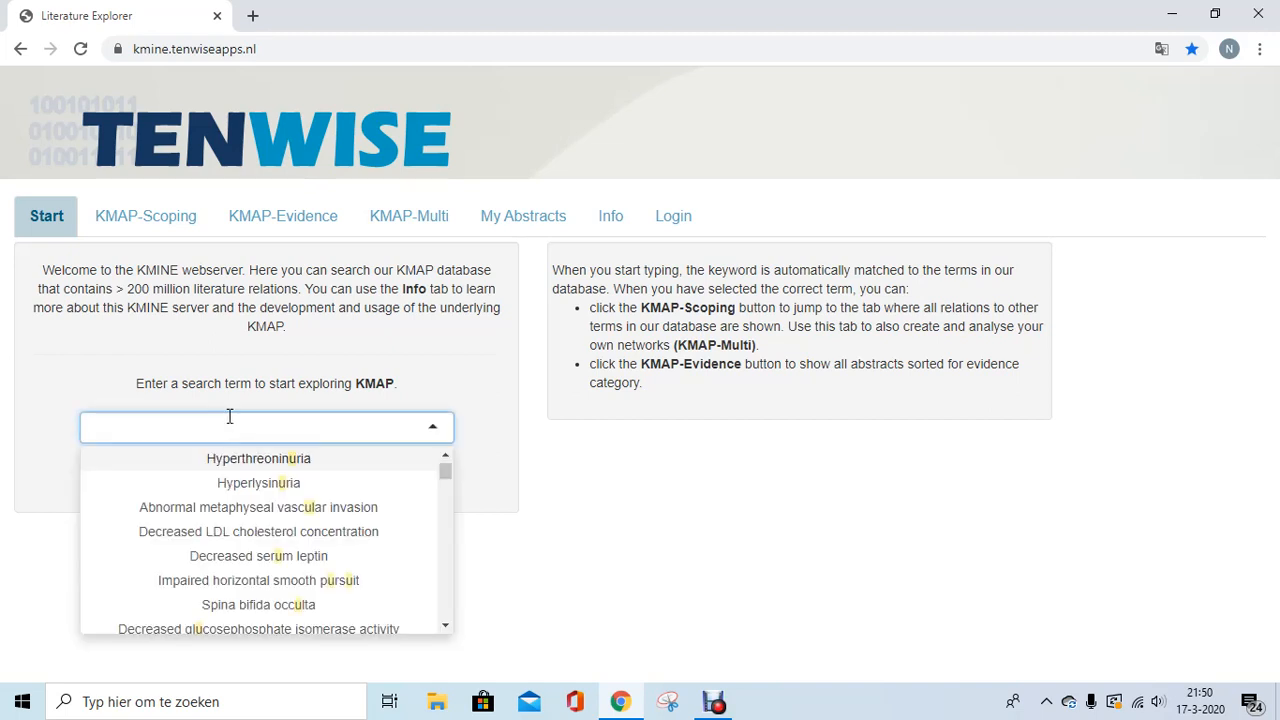
text(ulcer)
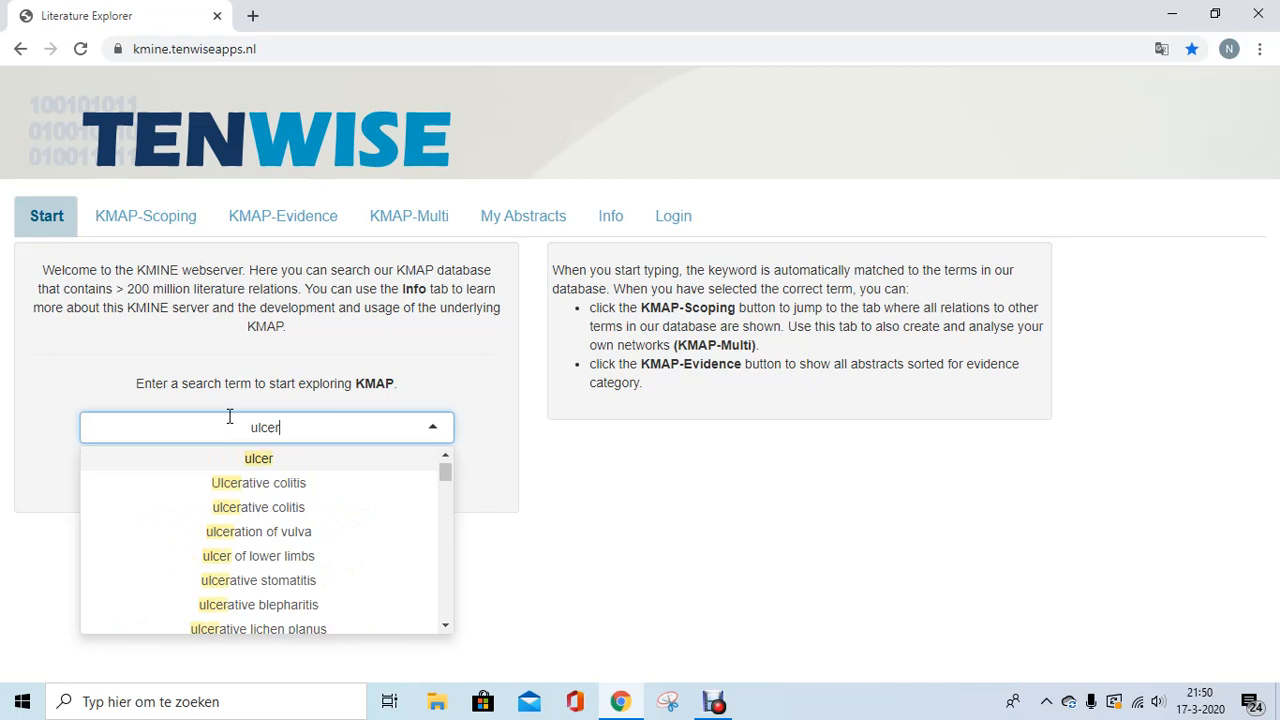
click(280, 485)
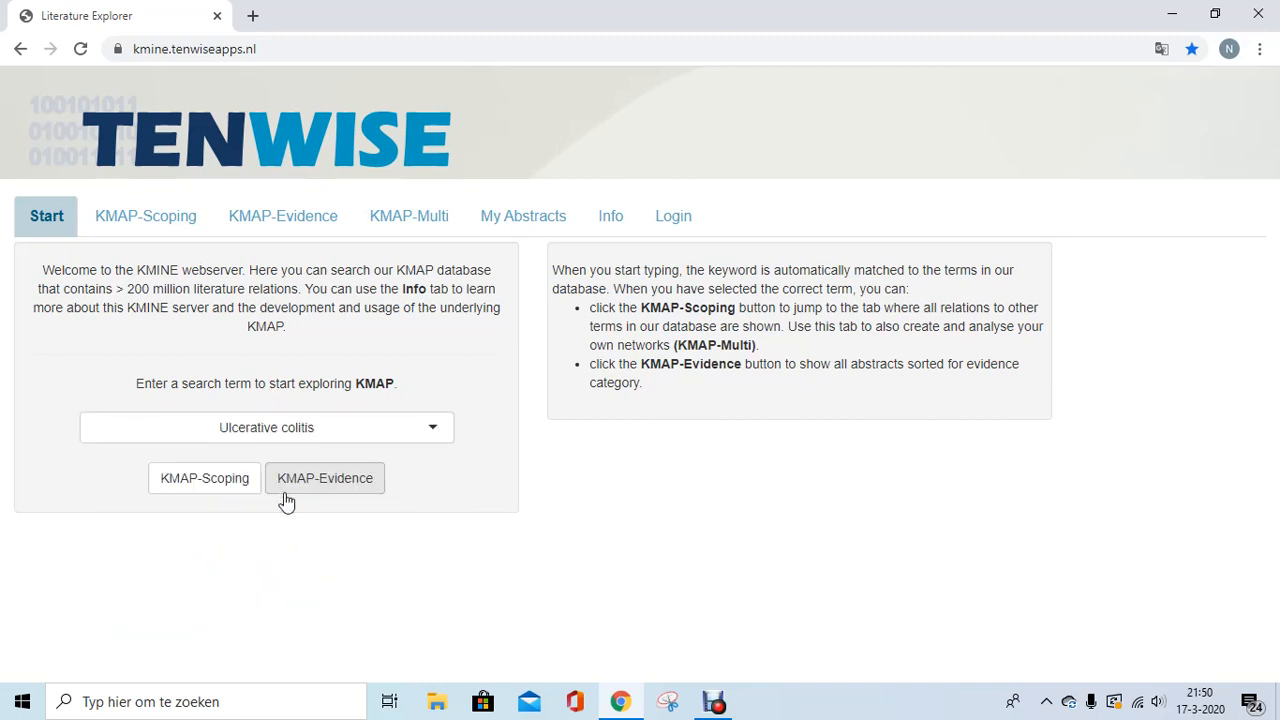
click(184, 490)
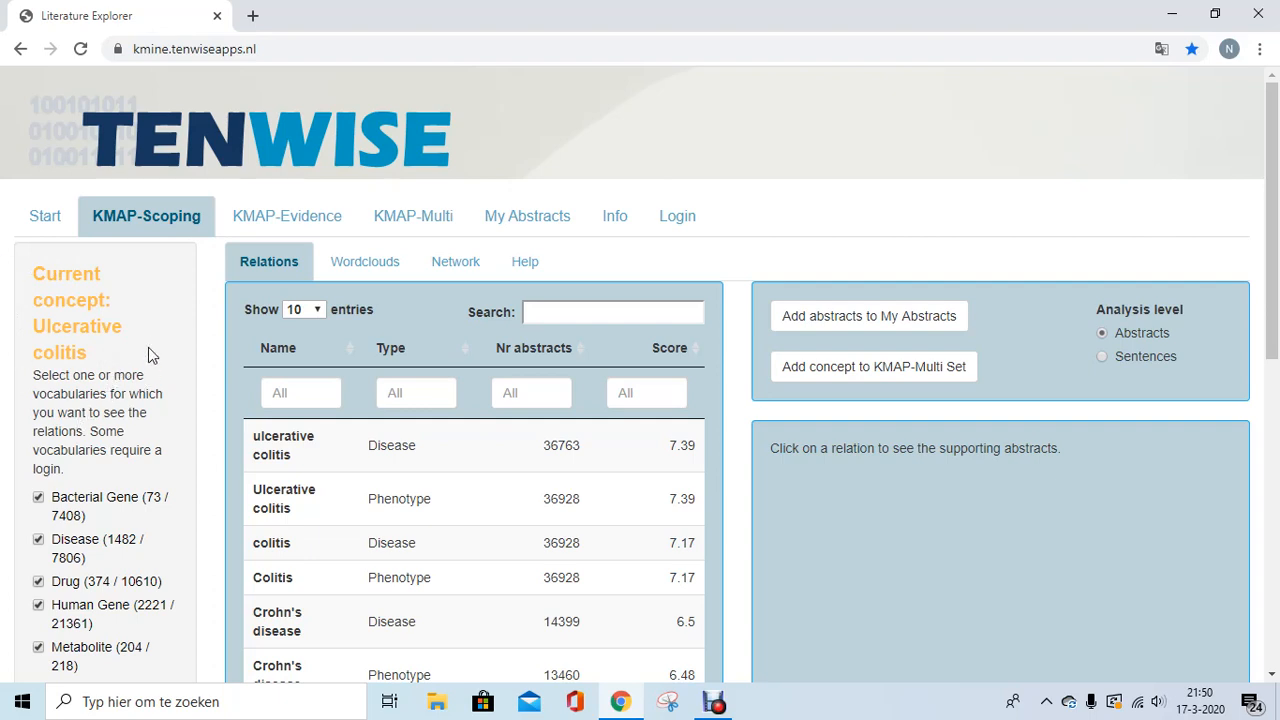
Step: Sort the relations table by name in both directions, then by number of abstracts in descending order
scroll(148, 350, down, 2)
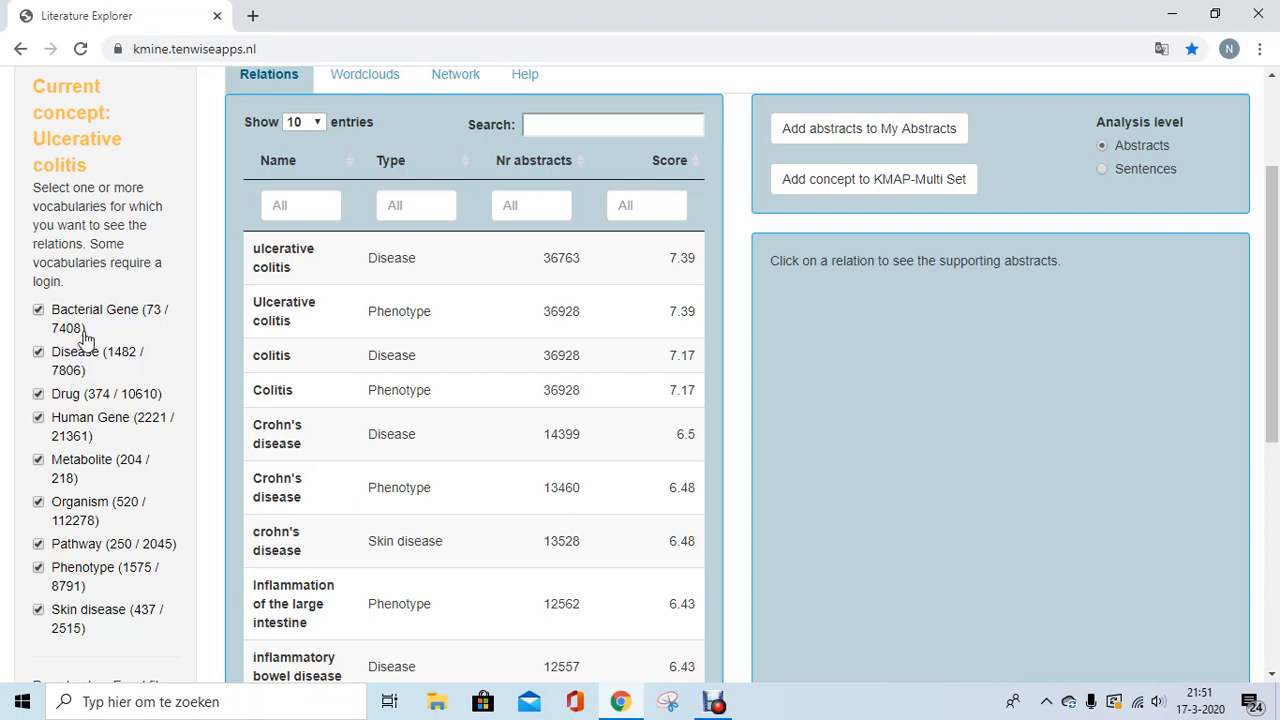
scroll(904, 387, up, 1)
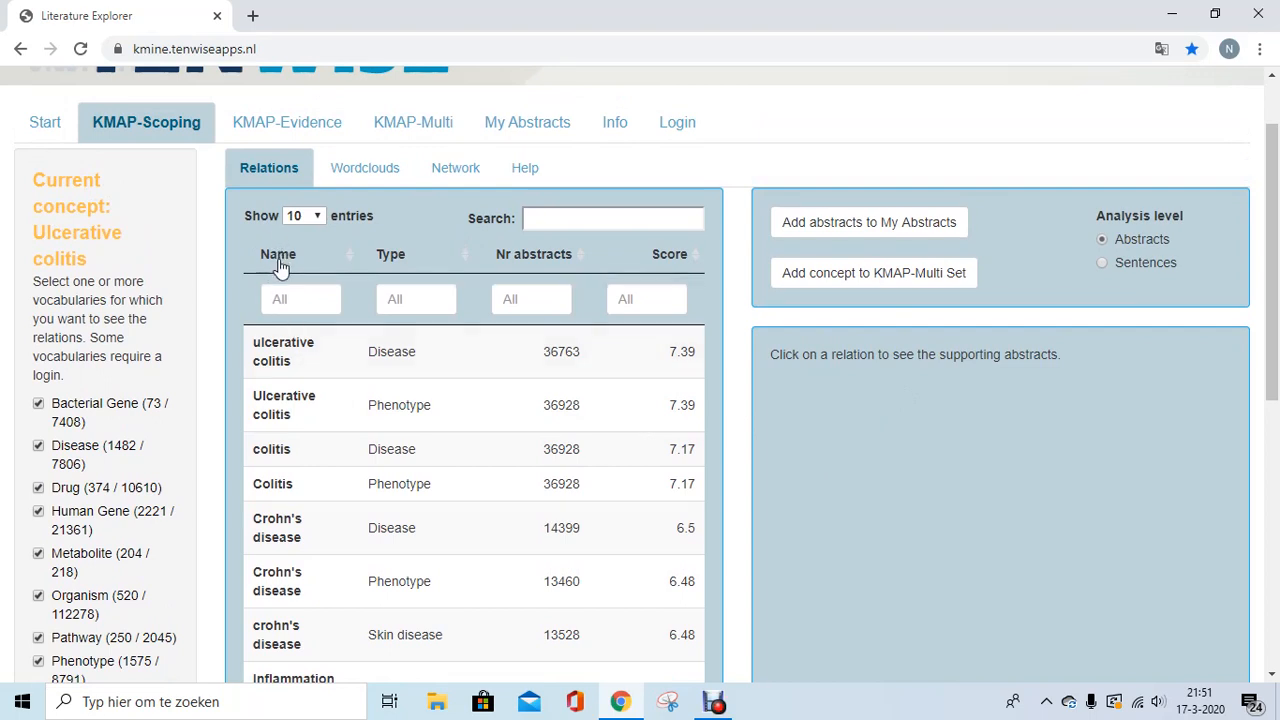
click(350, 262)
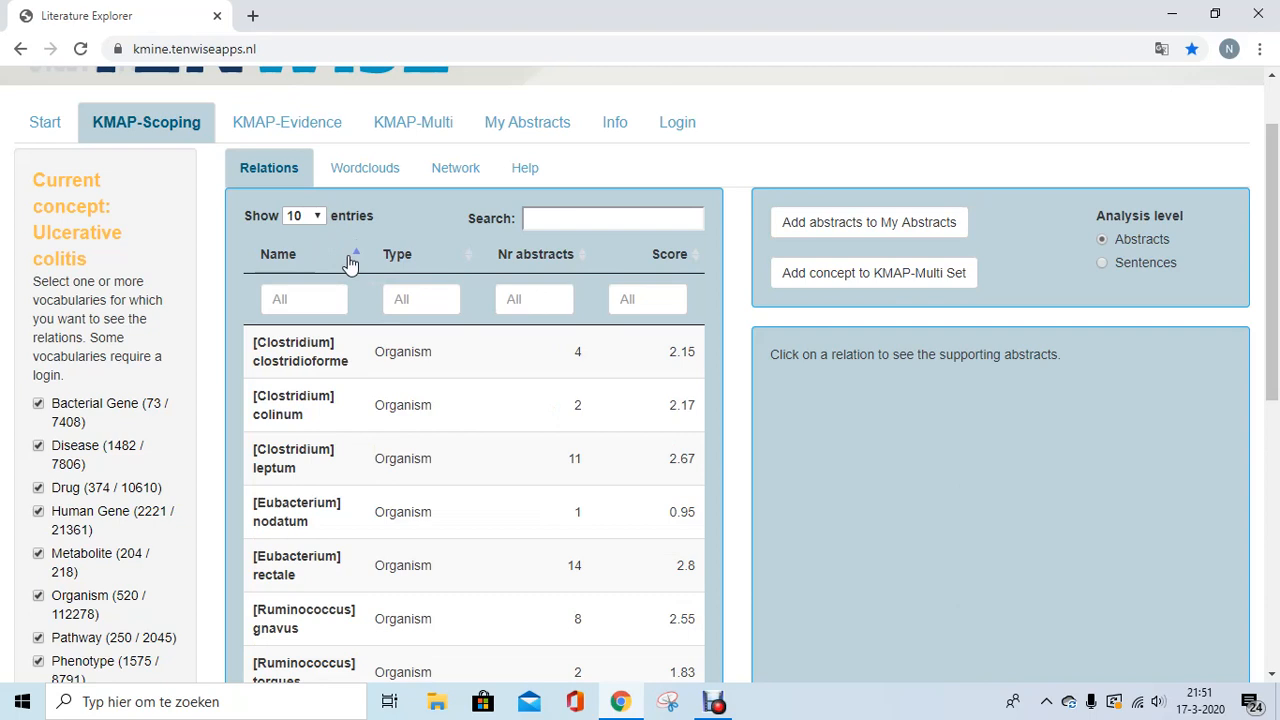
click(350, 262)
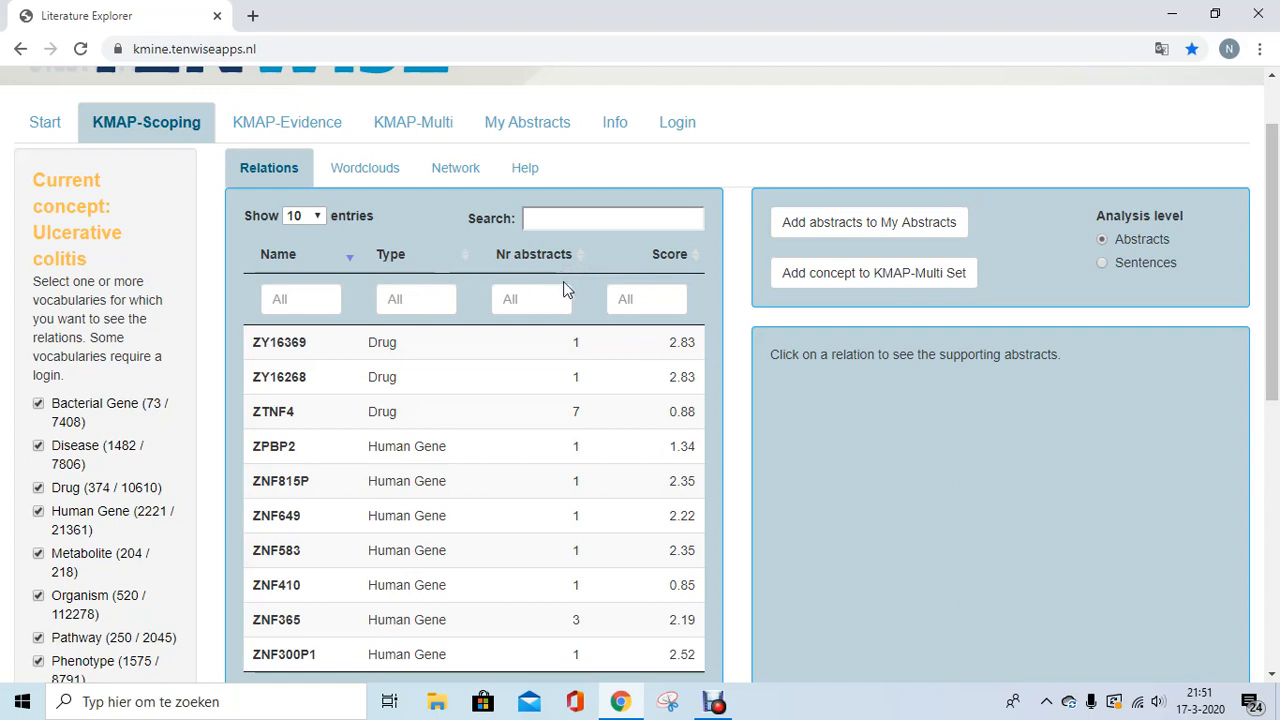
click(583, 256)
click(583, 256)
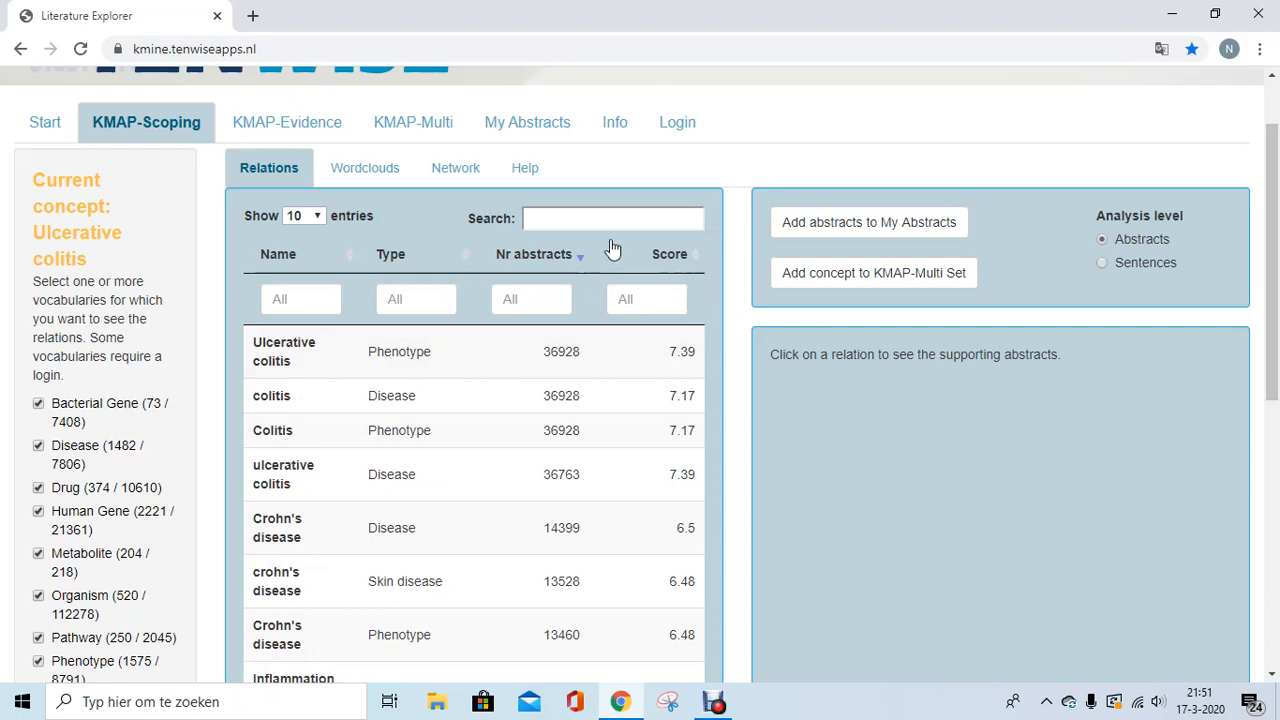
Step: Filter the relations by type with "organ" and sort them by descending score
click(700, 256)
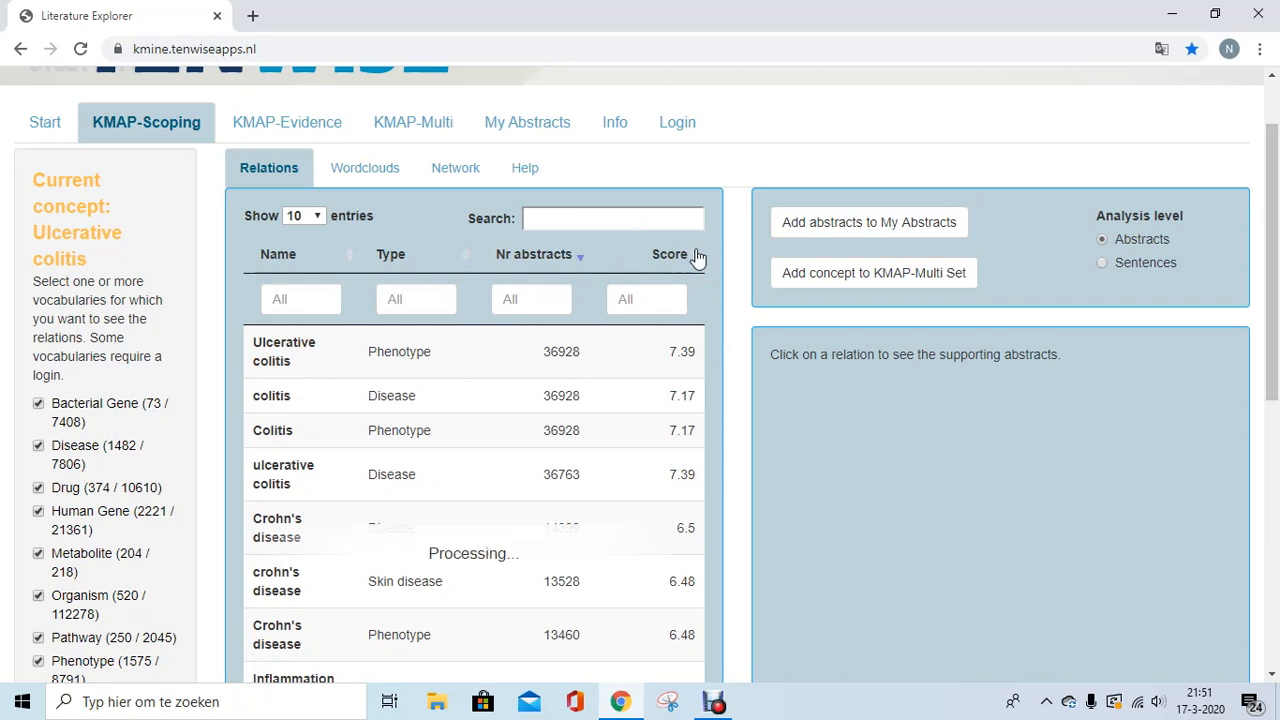
click(698, 257)
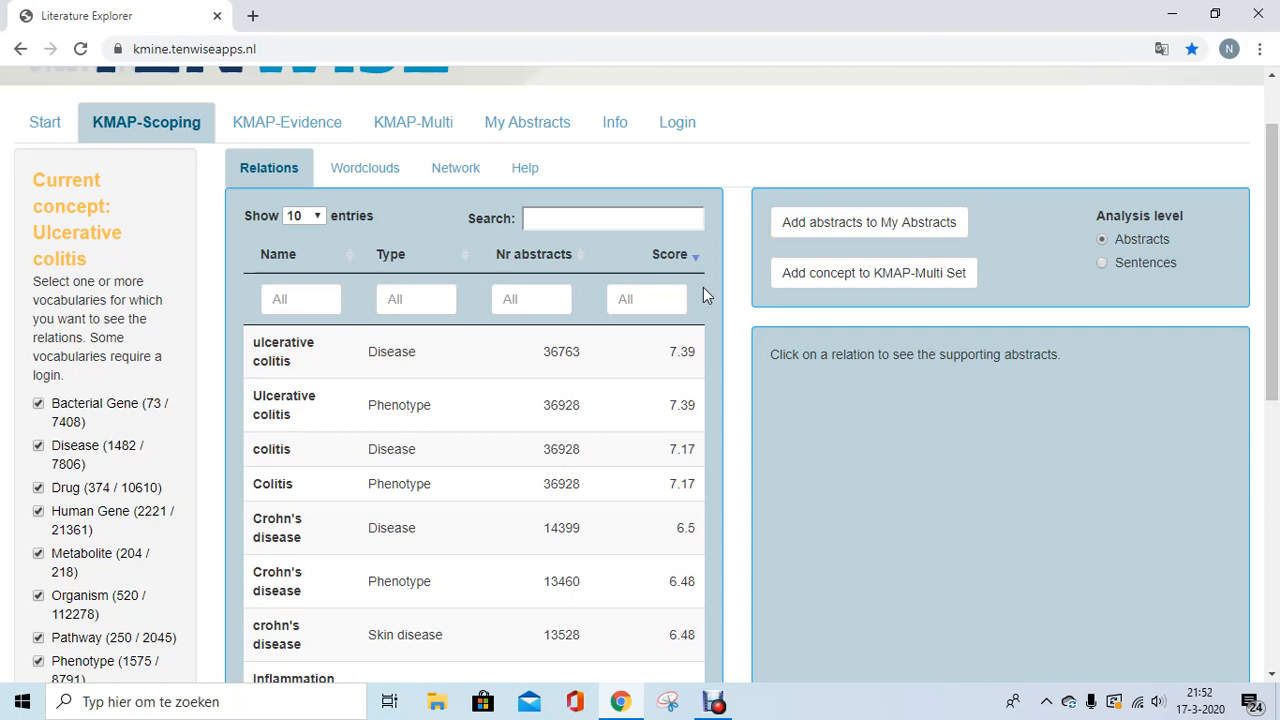
click(426, 303)
text(o)
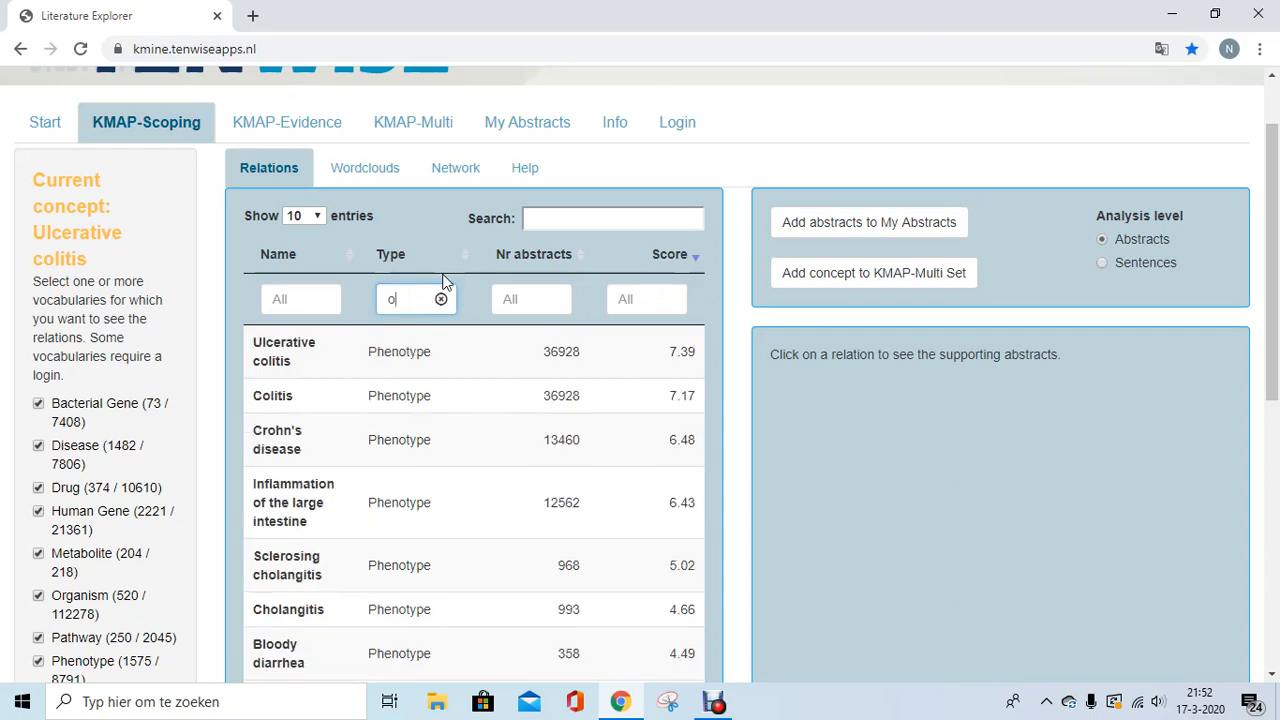
text(rgan)
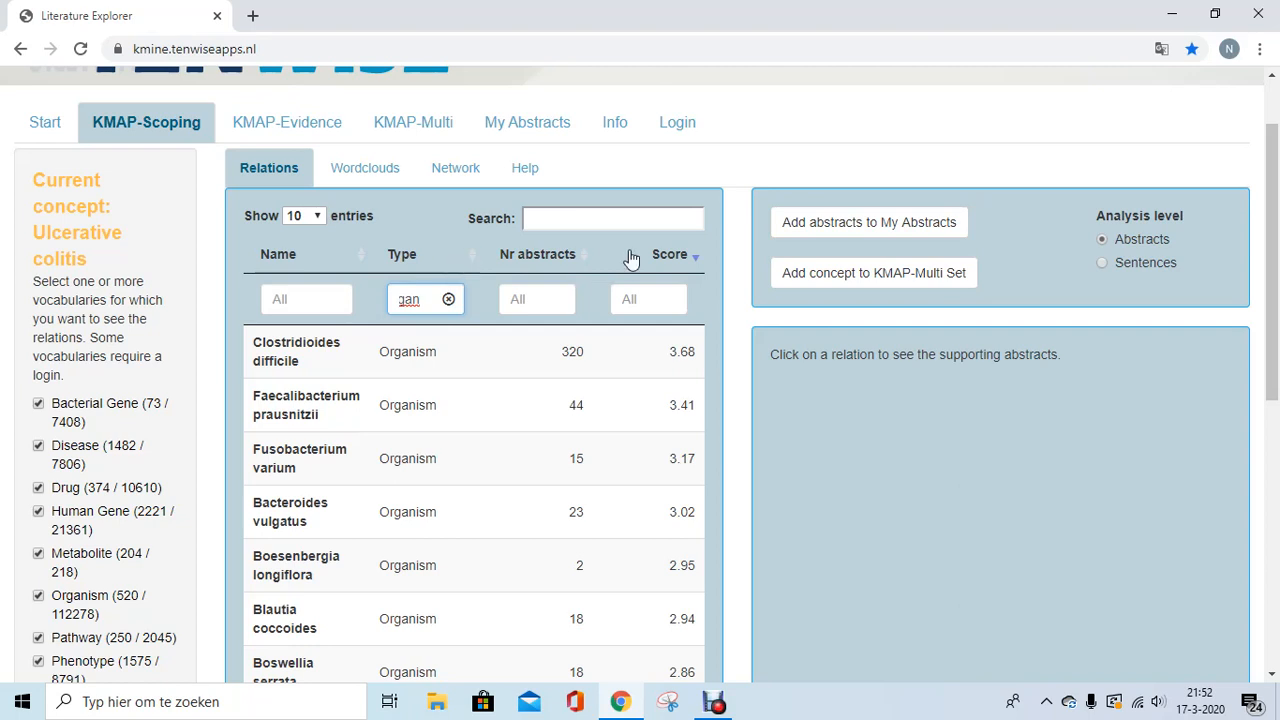
click(697, 262)
click(696, 262)
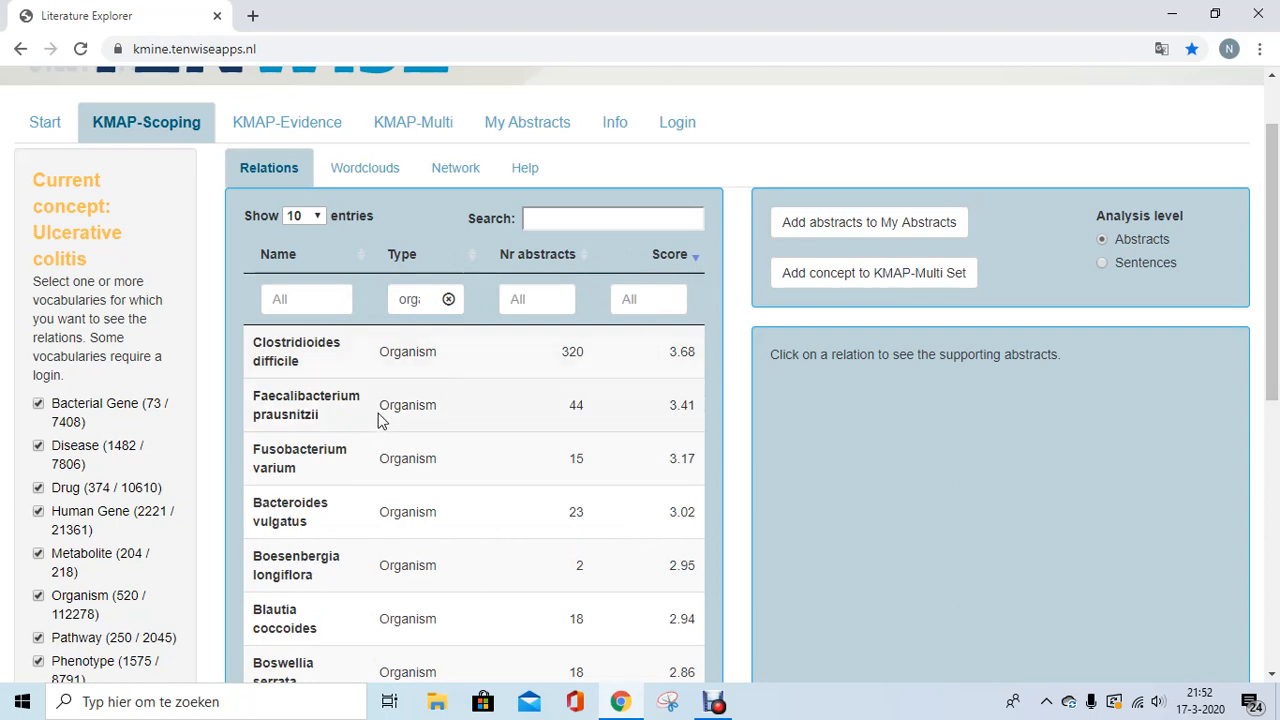
Step: Select the Faecalibacterium prausnitzii relation and expand its supporting abstract "Mucin O-glycans facilitate symbiosynthesis to maintain gut immune homeostasis"
click(468, 402)
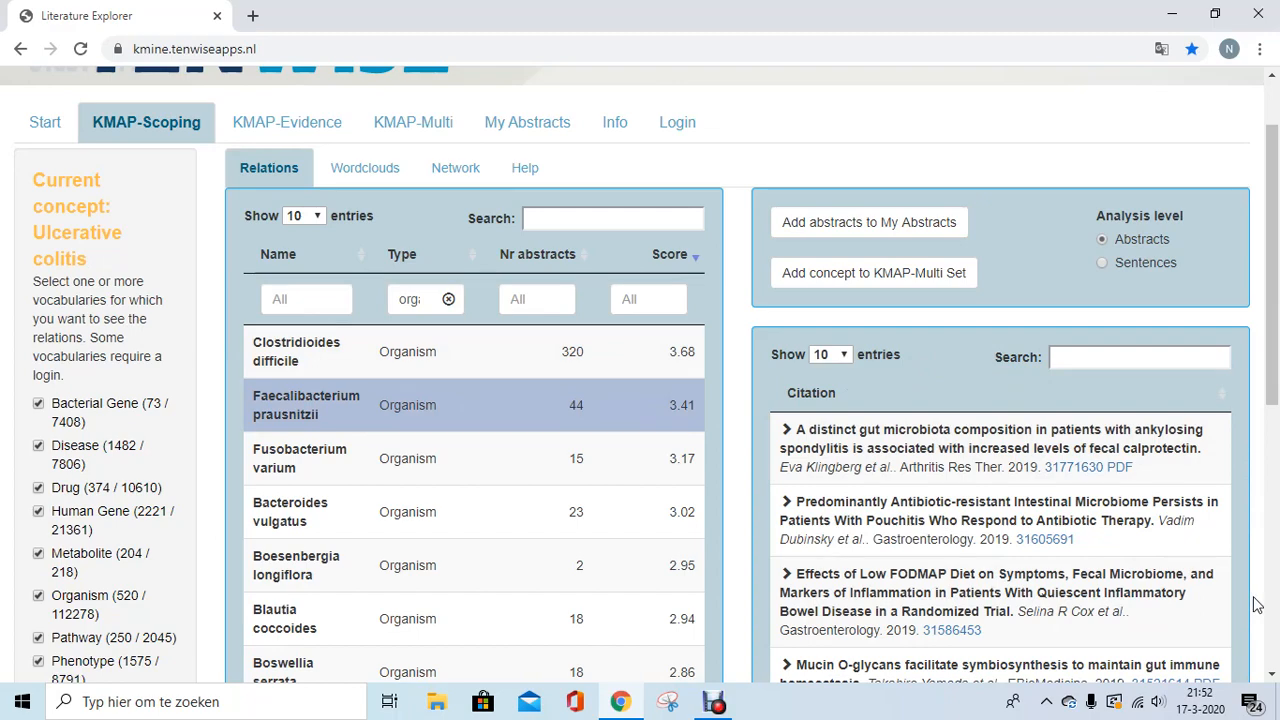
click(1273, 678)
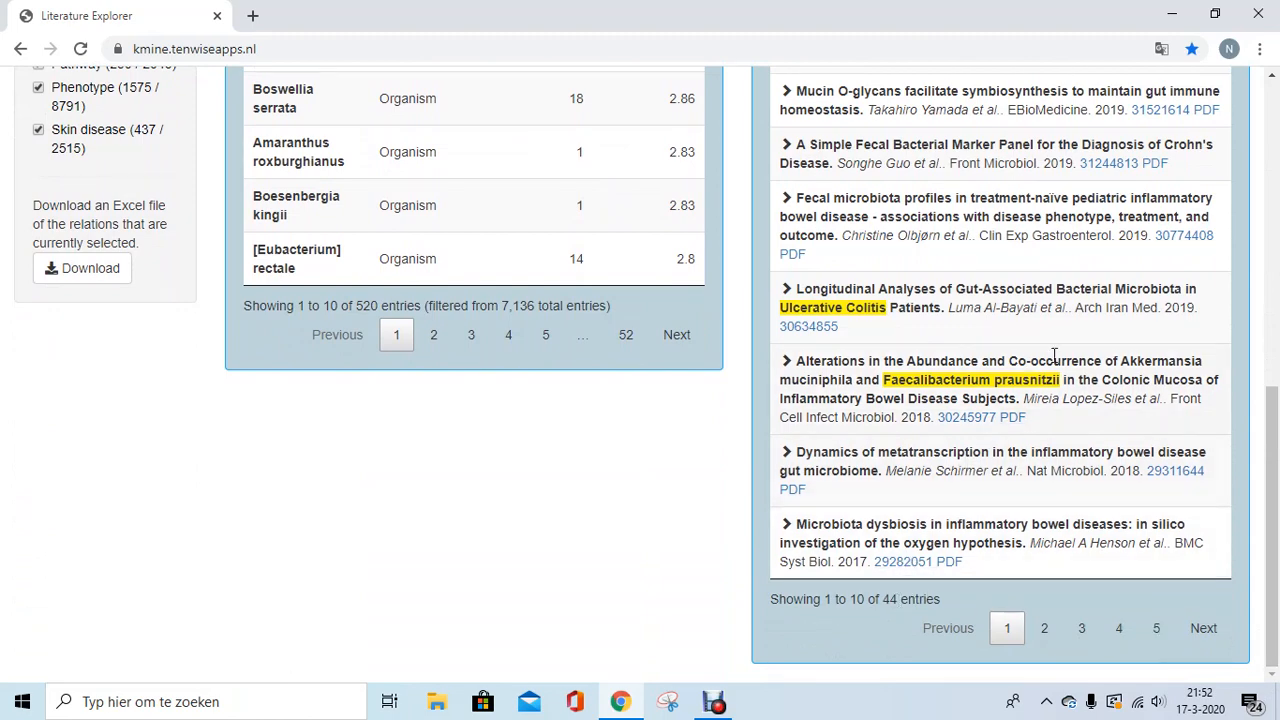
click(1273, 75)
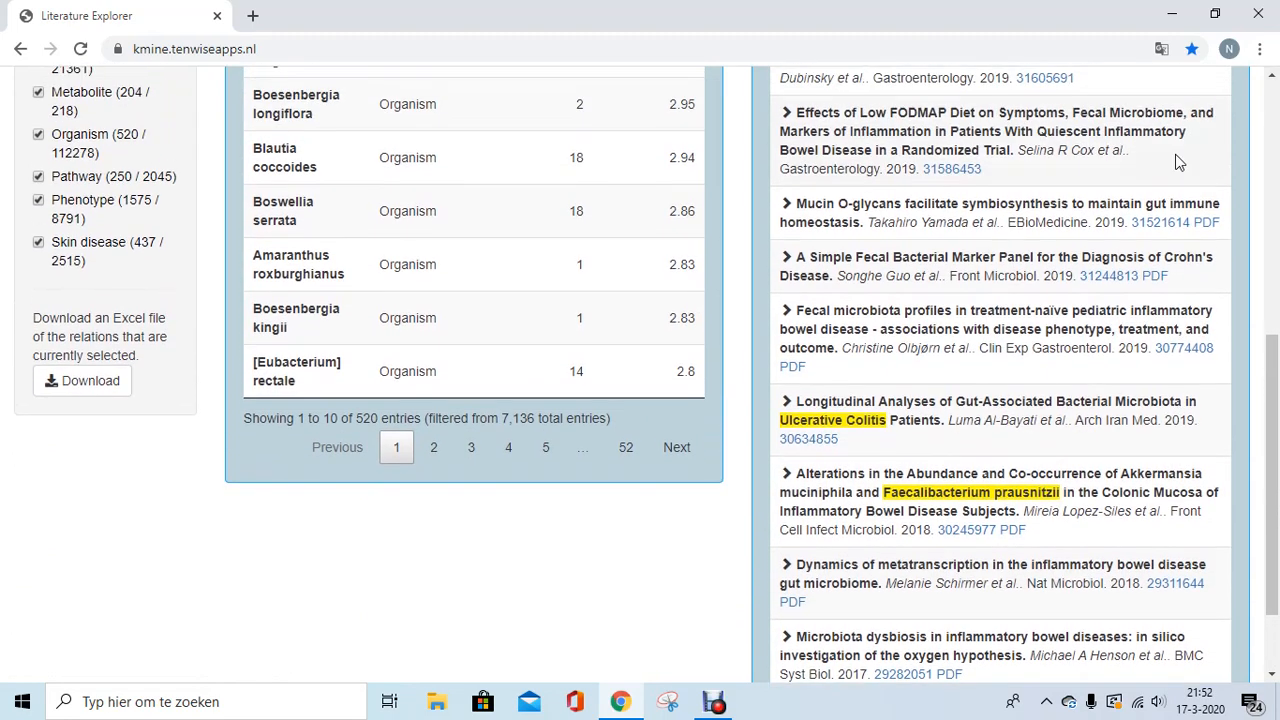
click(787, 204)
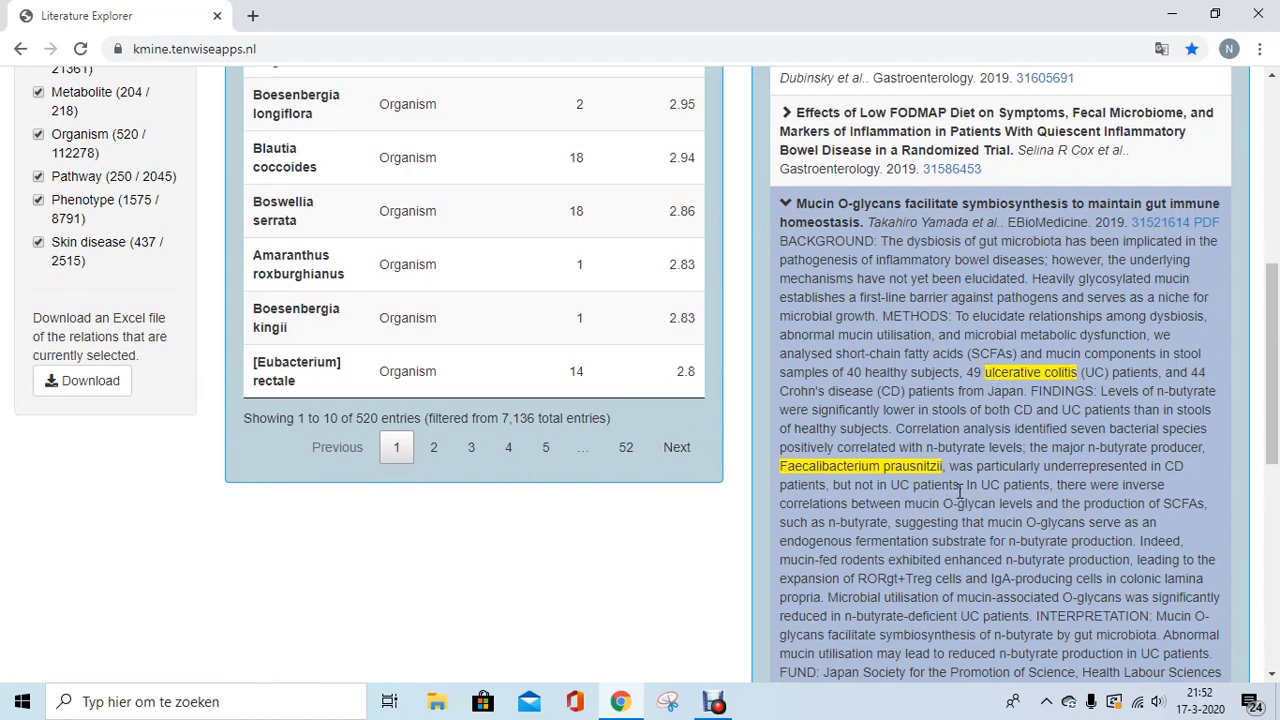
Step: Examine the Faecalibacterium prausnitzii evidence at the Sentences analysis level, then return the analysis level to Abstracts
click(1272, 76)
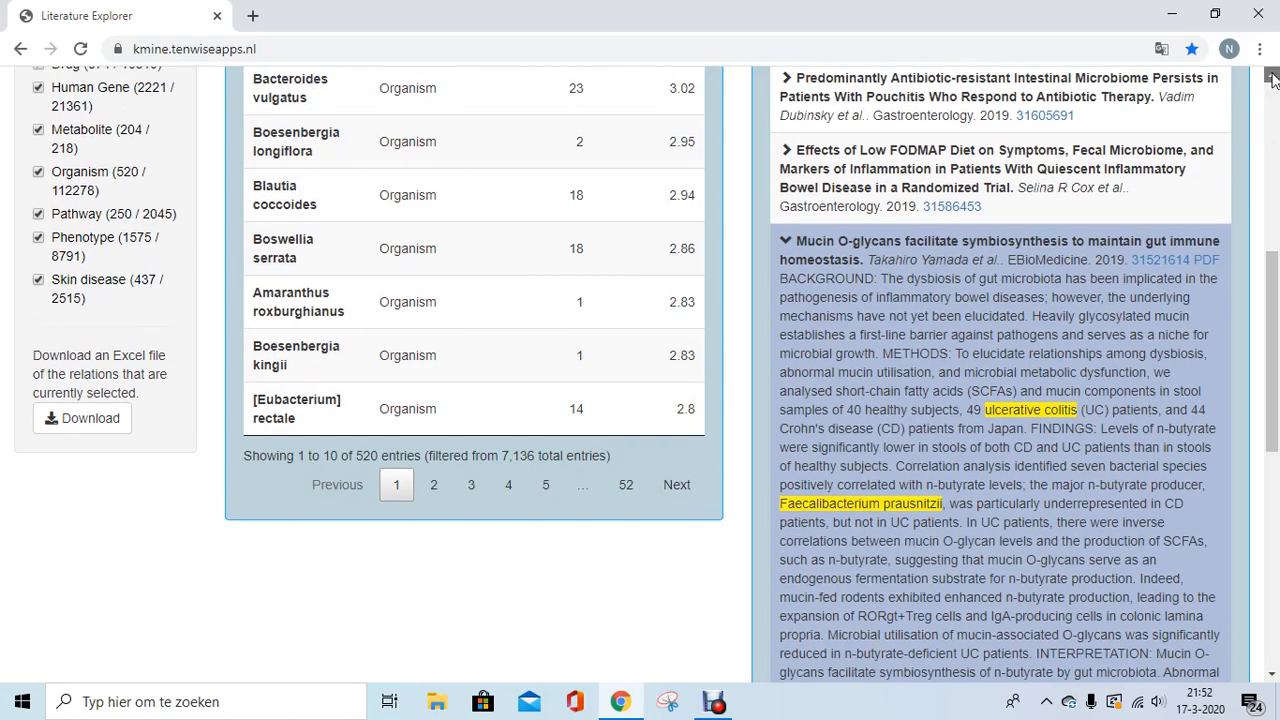
scroll(1158, 318, up, 5)
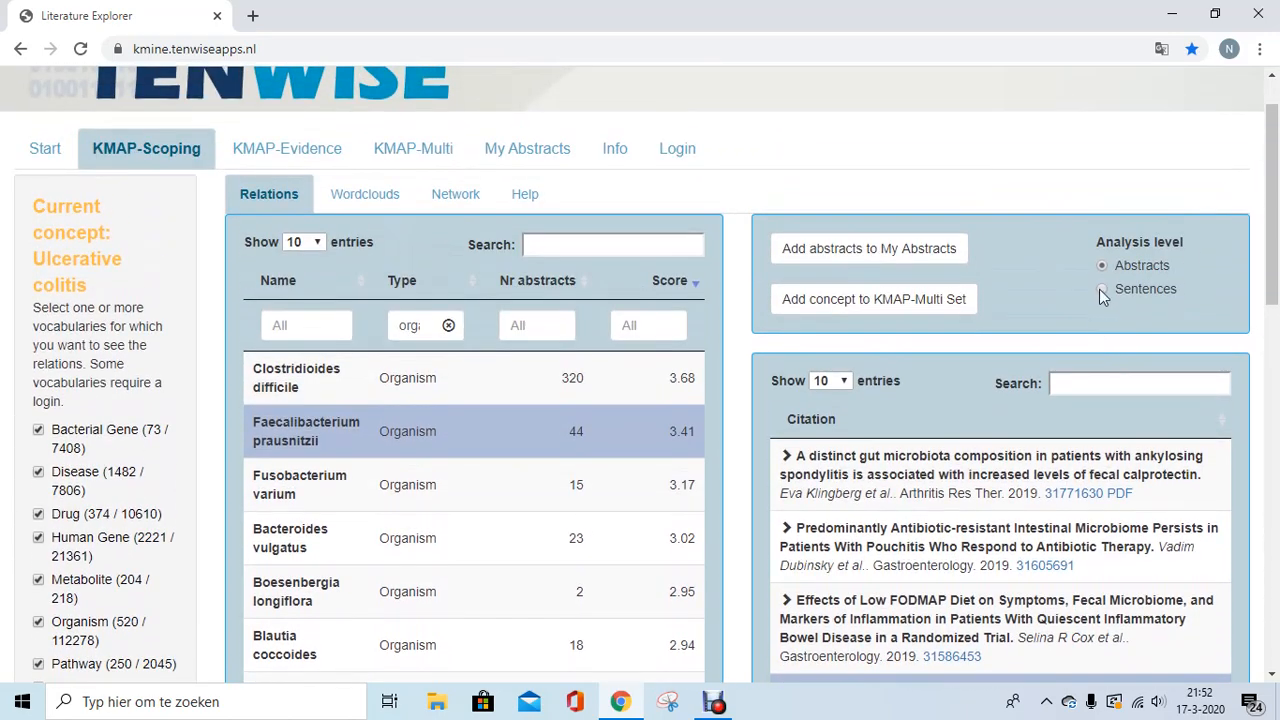
click(1102, 289)
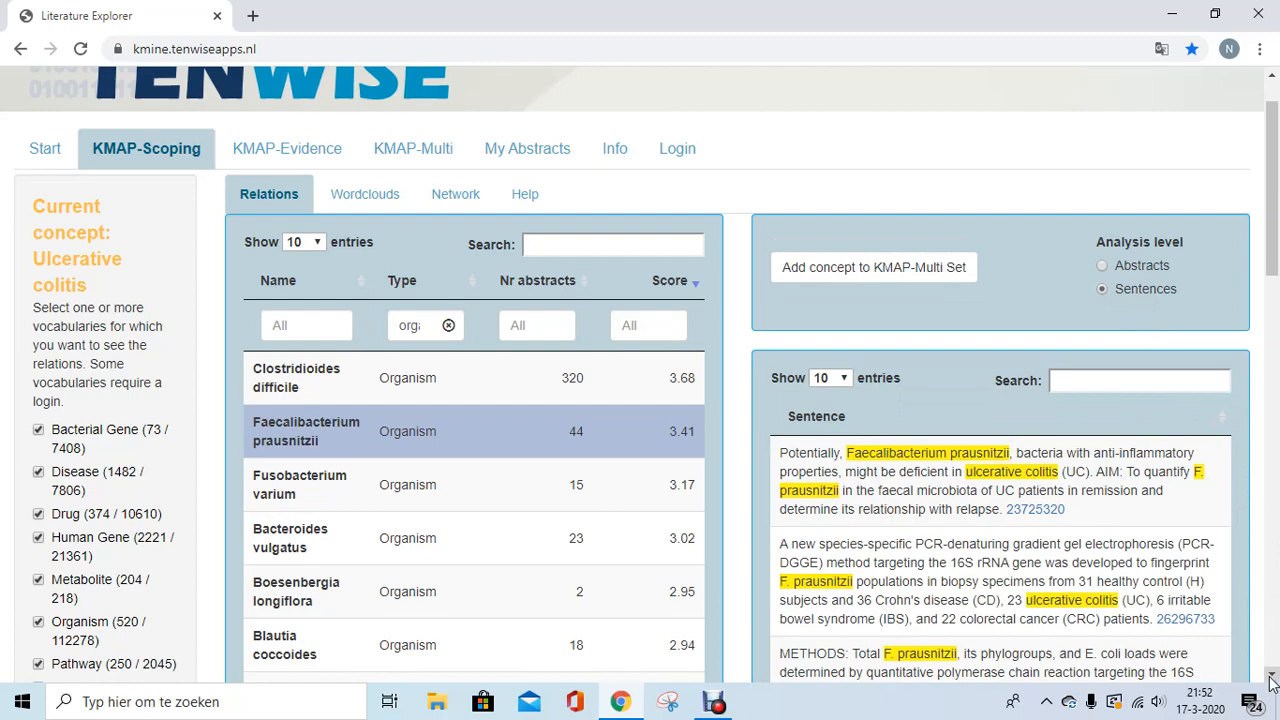
scroll(1272, 680, down, 3)
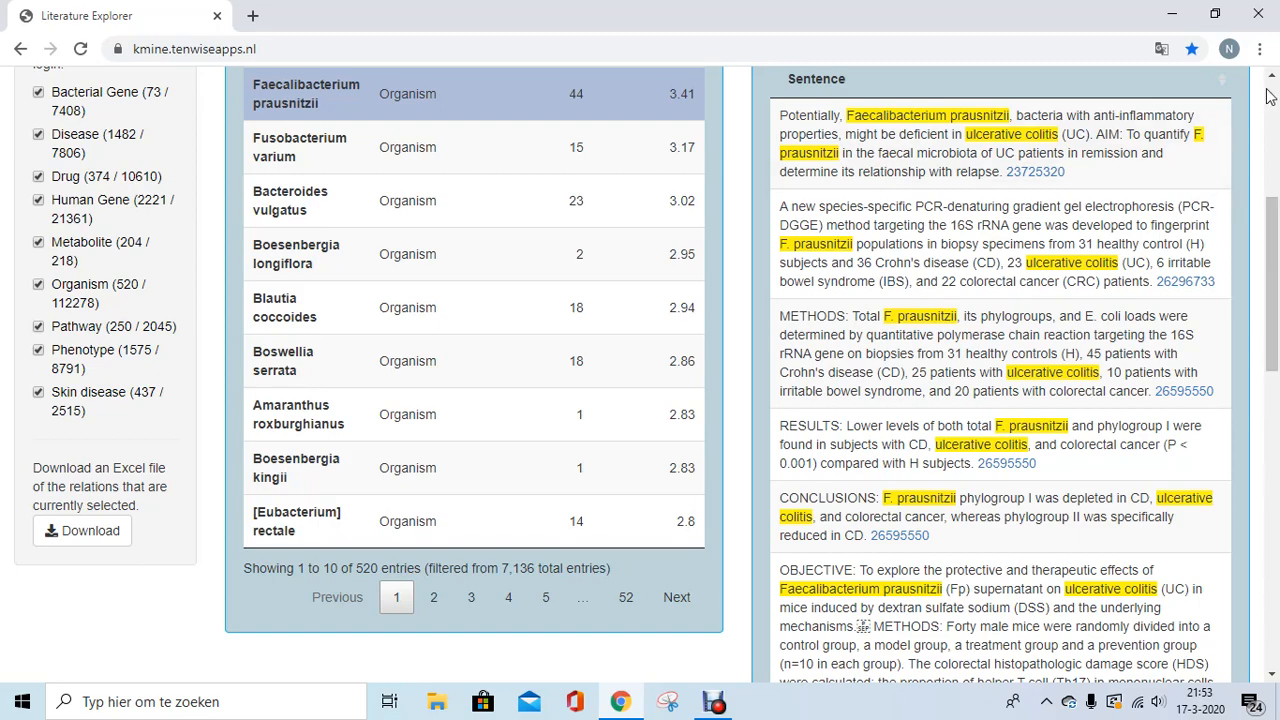
scroll(1190, 205, up, 4)
click(1104, 333)
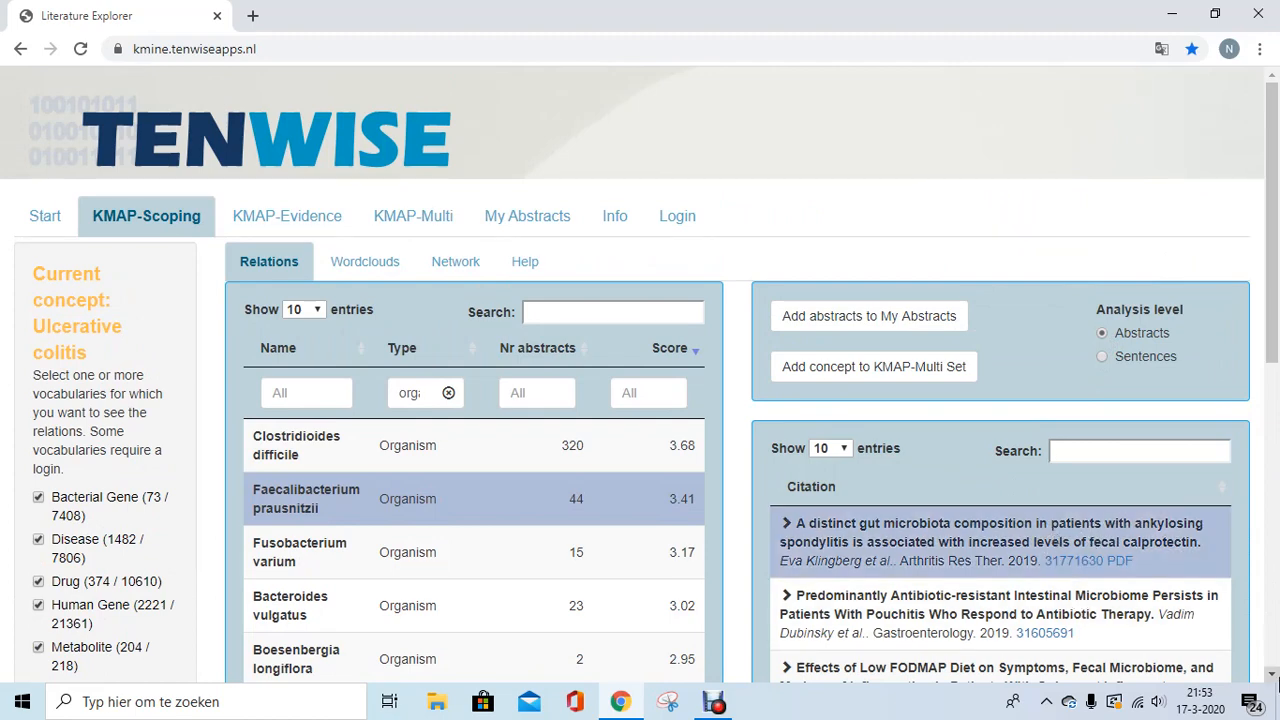
Step: Add the gut microbiota composition, antibiotic-resistant microbiome, mucin O-glycans and fecal bacterial marker panel abstracts to My Abstracts and open that collection
click(1272, 676)
scroll(1272, 676, down, 3)
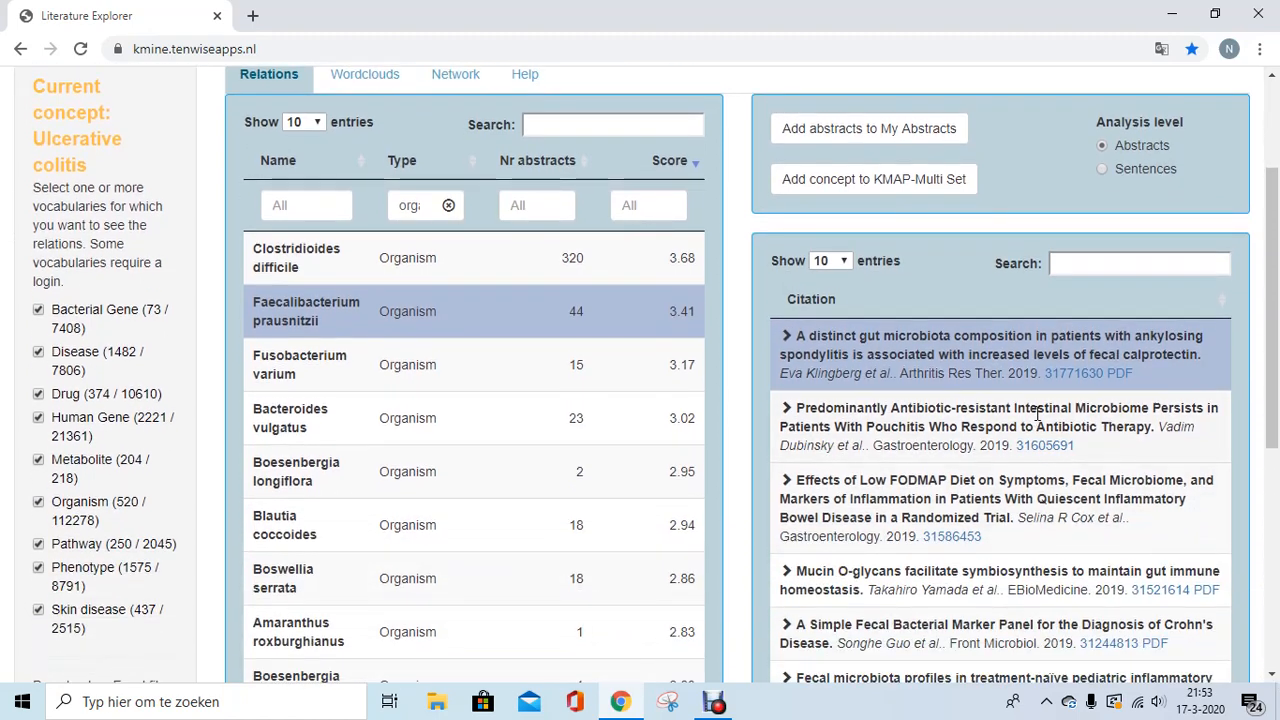
click(1036, 418)
click(980, 567)
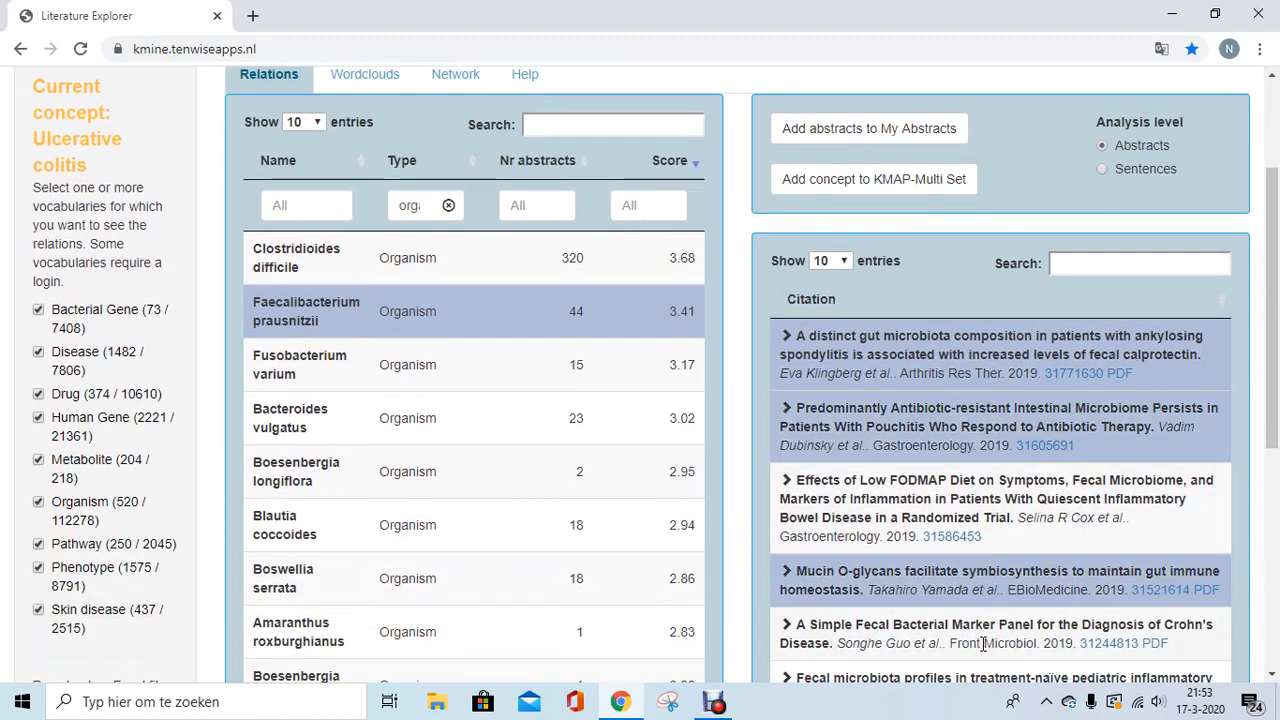
click(986, 642)
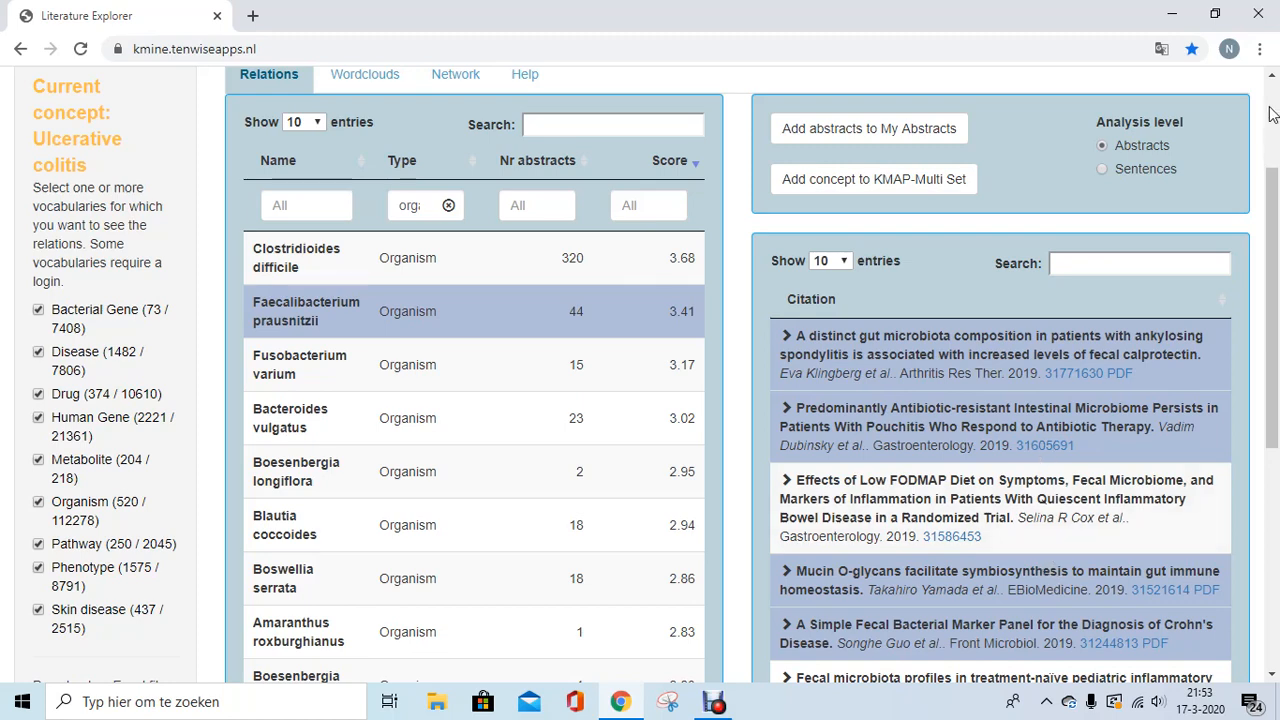
scroll(1272, 113, up, 4)
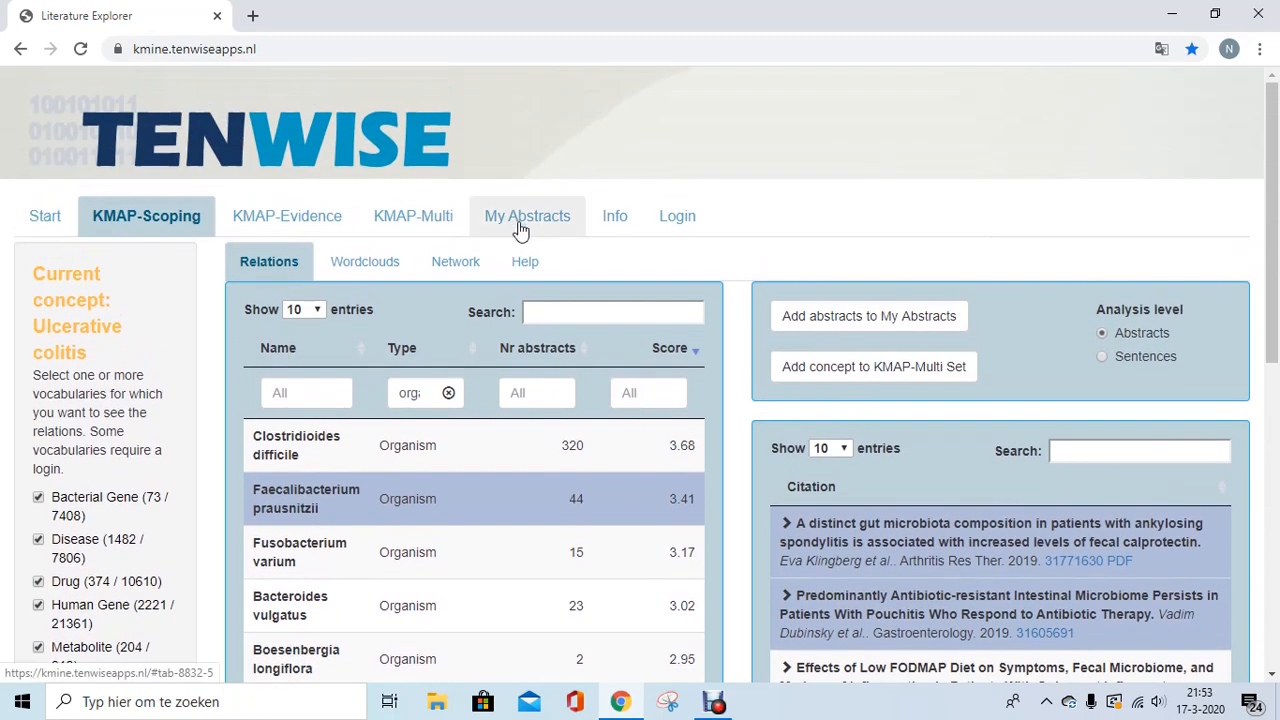
click(857, 324)
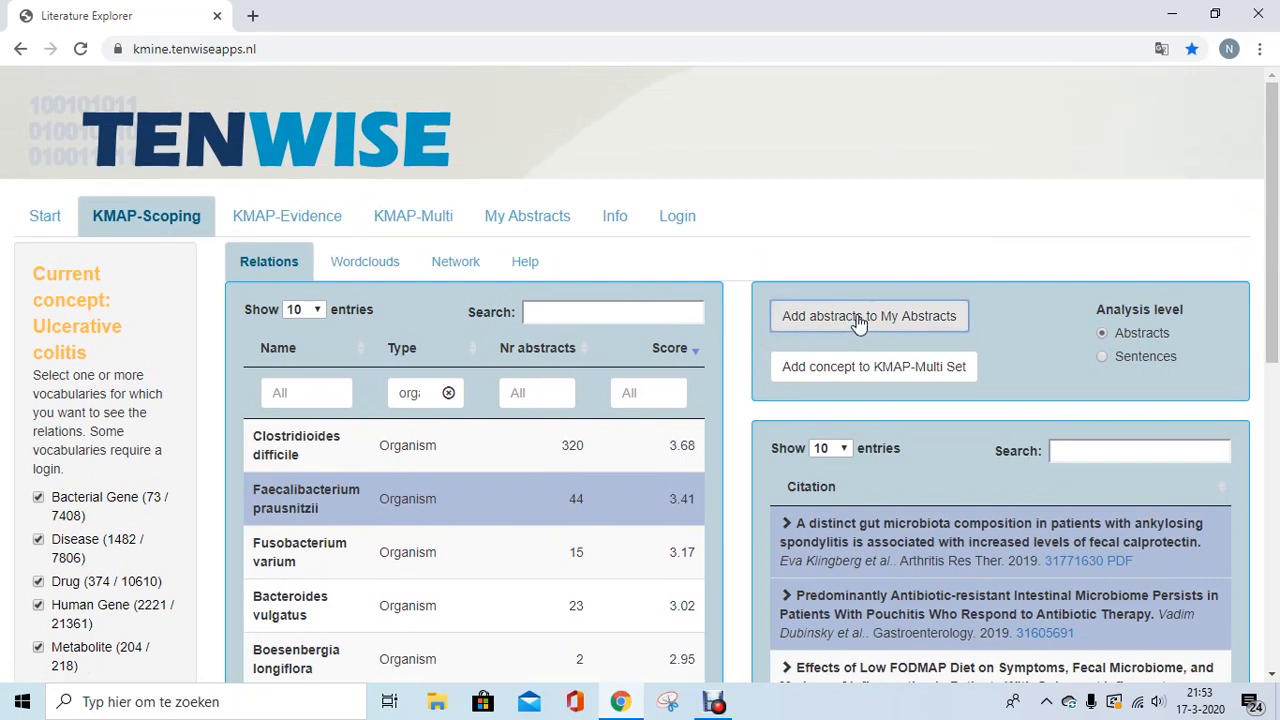
click(530, 229)
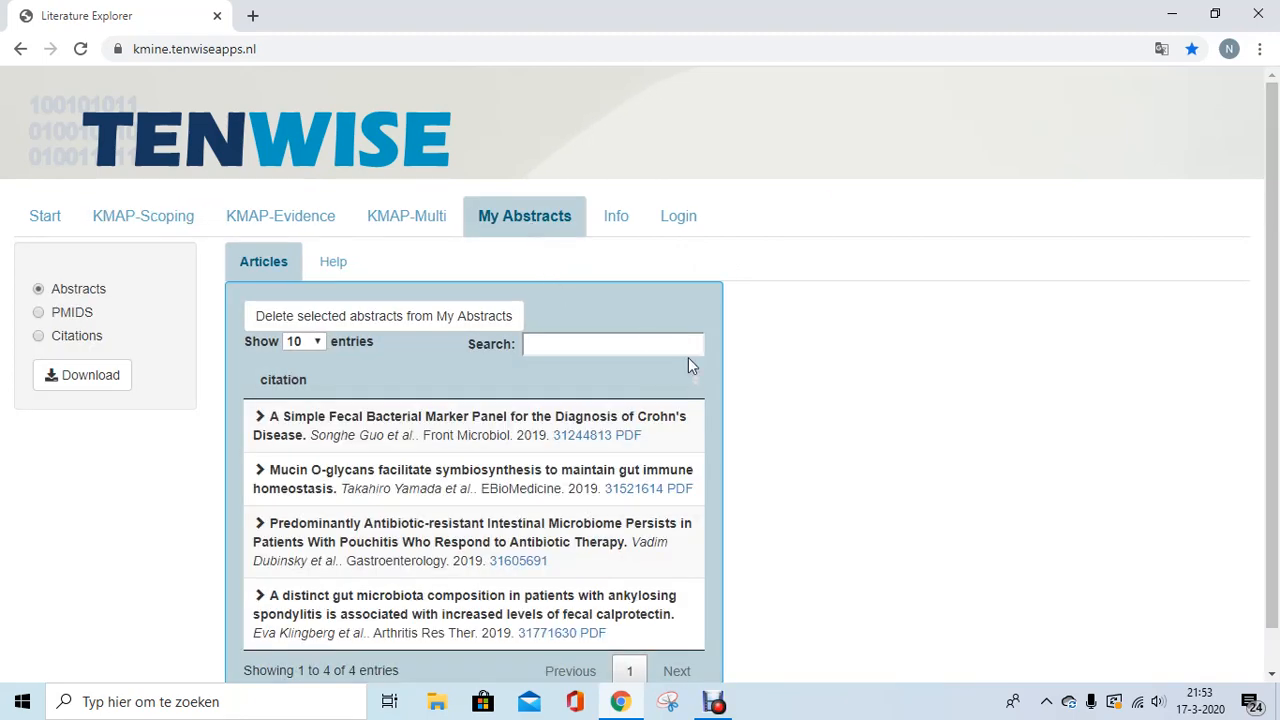
Step: Select the fecal bacterial marker panel abstract in the collection and delete the selection from My Abstracts
click(493, 417)
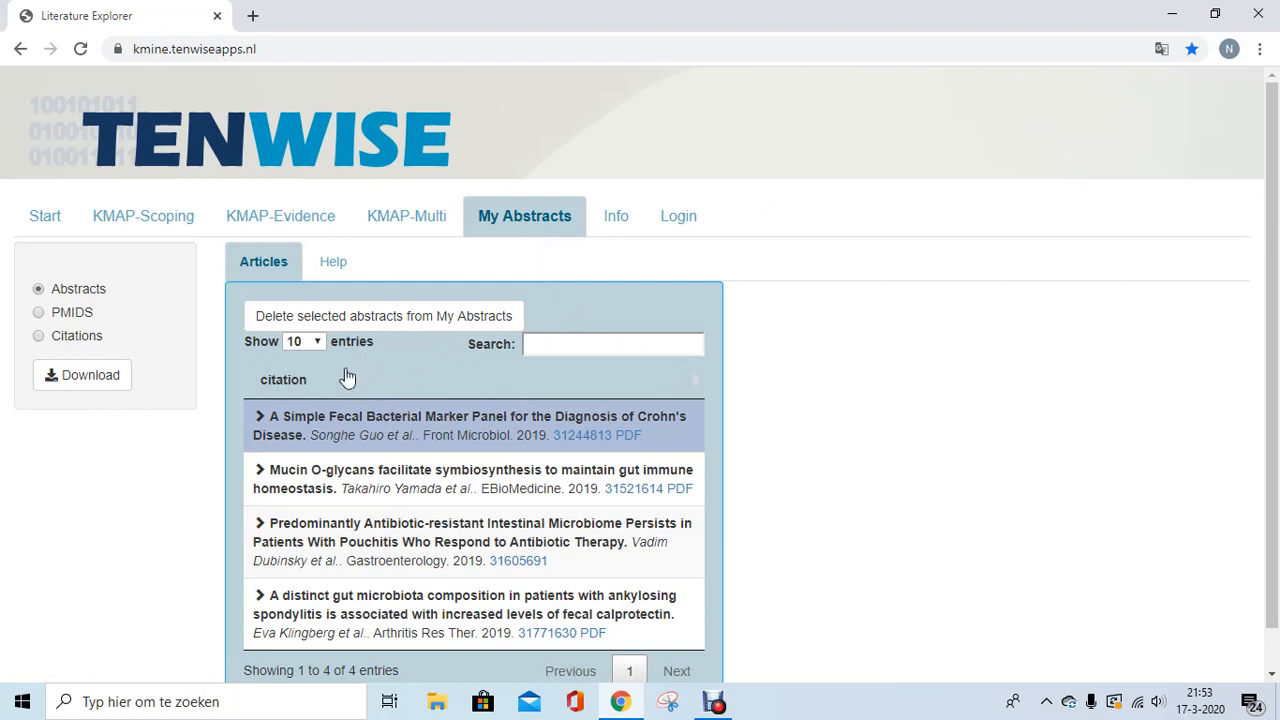
click(340, 320)
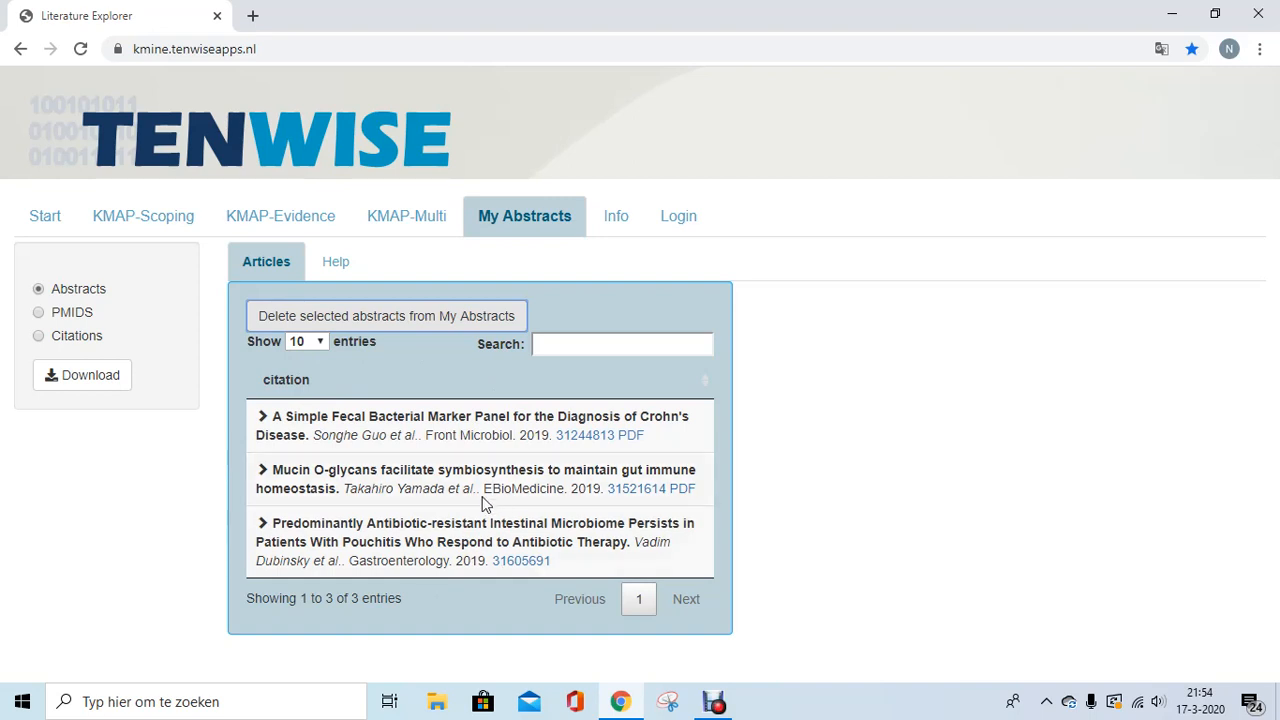
Step: View the collected abstracts as PMIDs, switch them to citations, and download the references
click(38, 314)
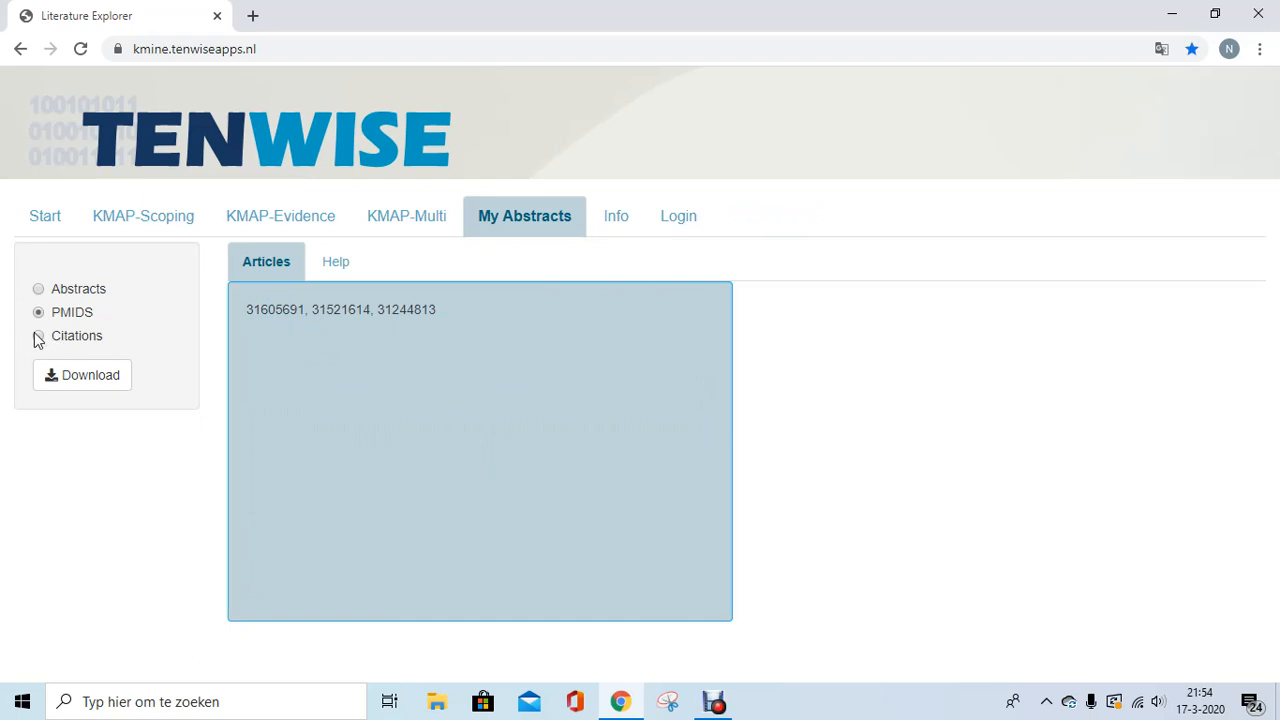
click(38, 338)
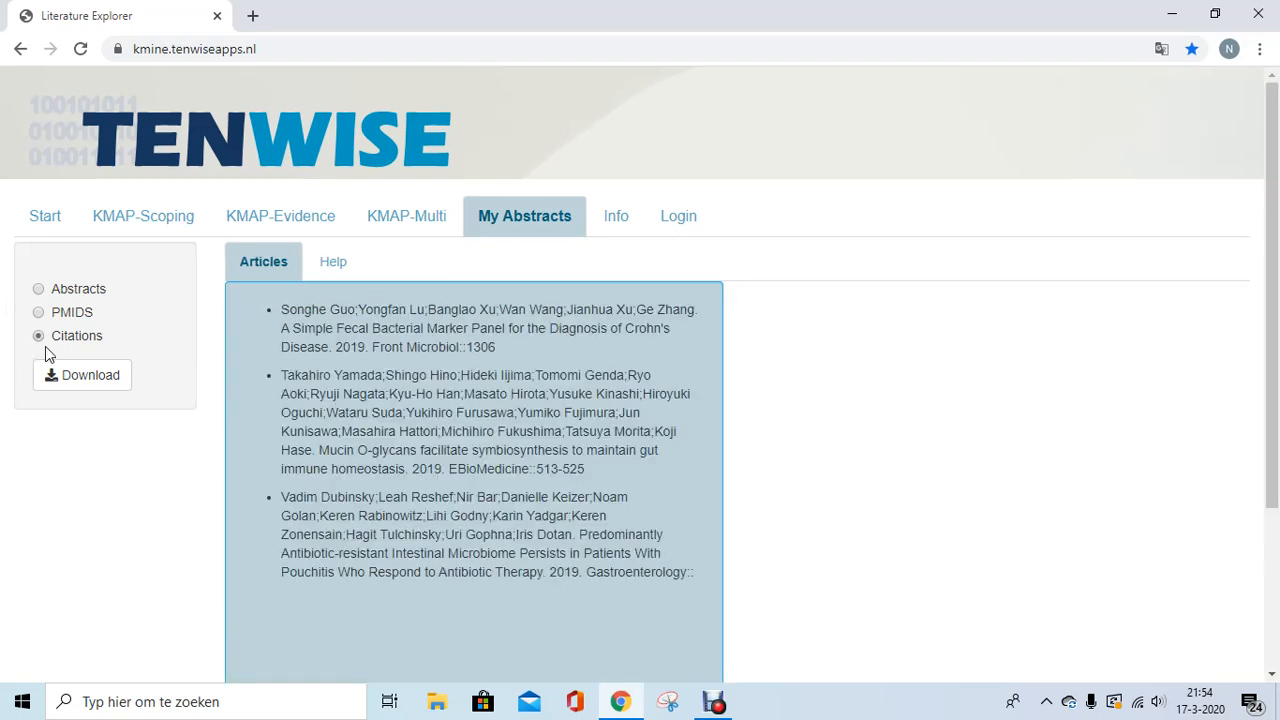
click(70, 397)
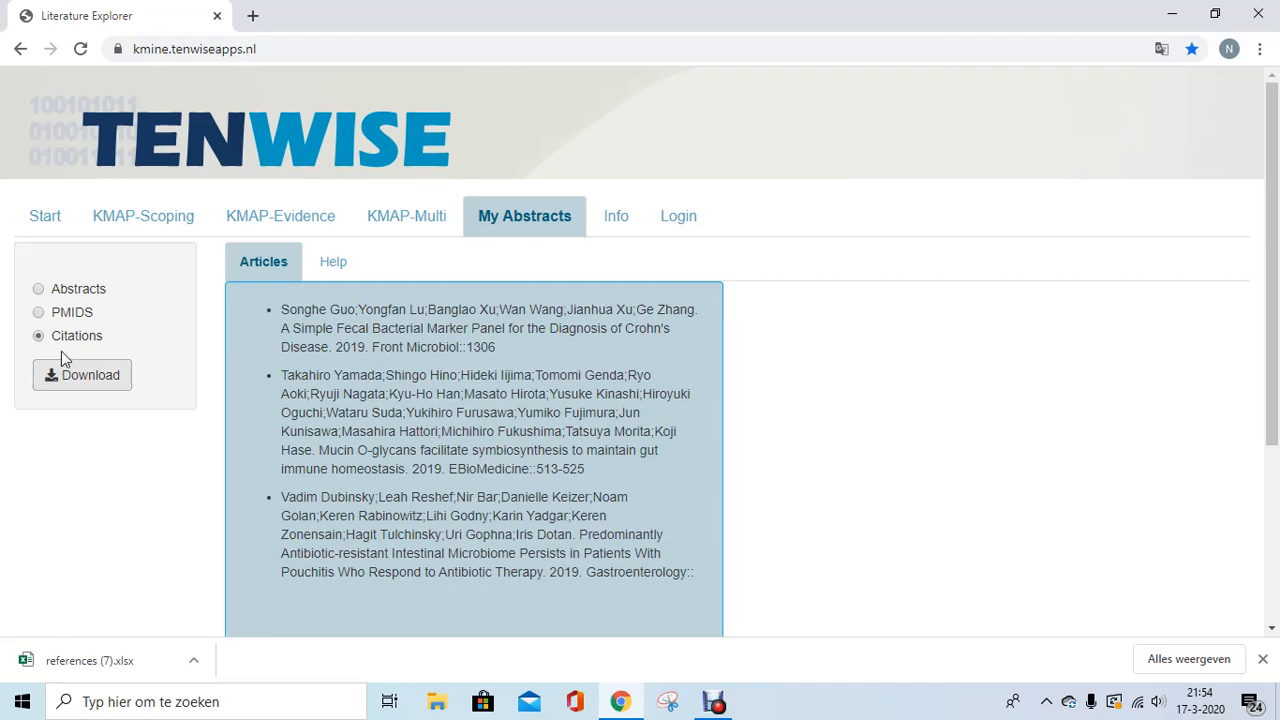
Step: Show the ulcerative colitis wordcloud in KMAP-Scoping with 5 words per category and a word size range of 1 to 1.9
click(147, 221)
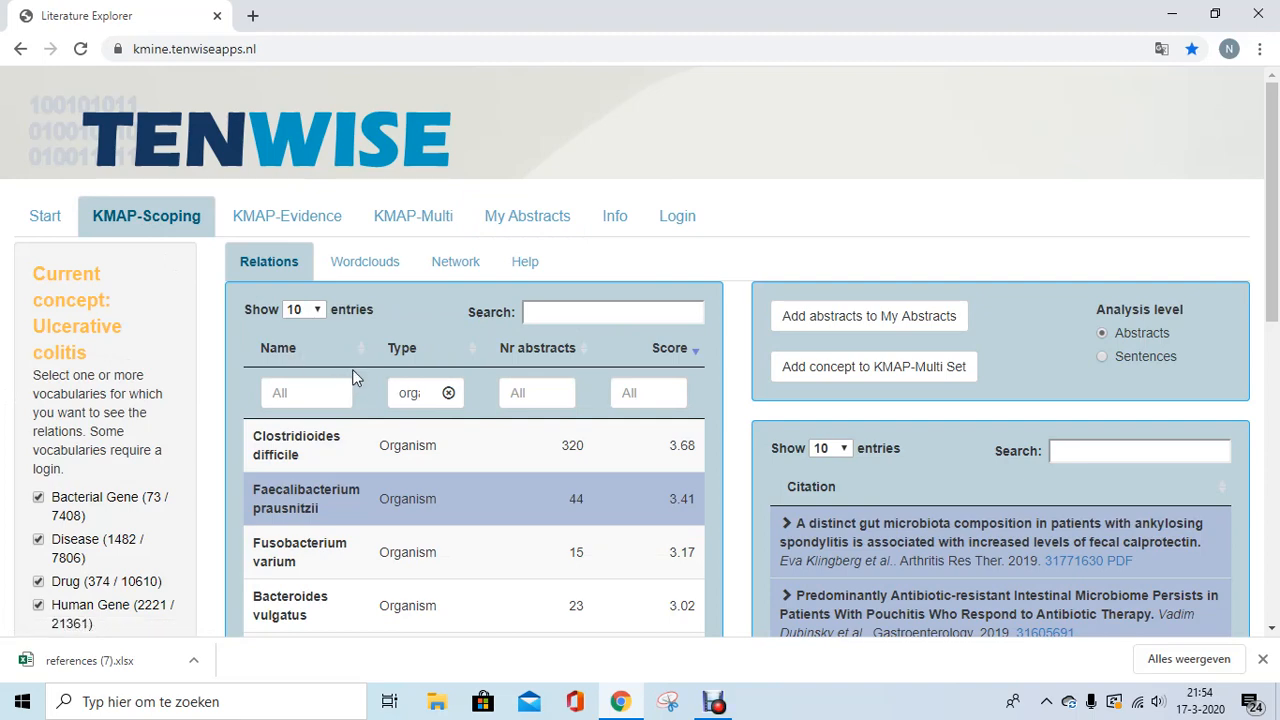
click(368, 264)
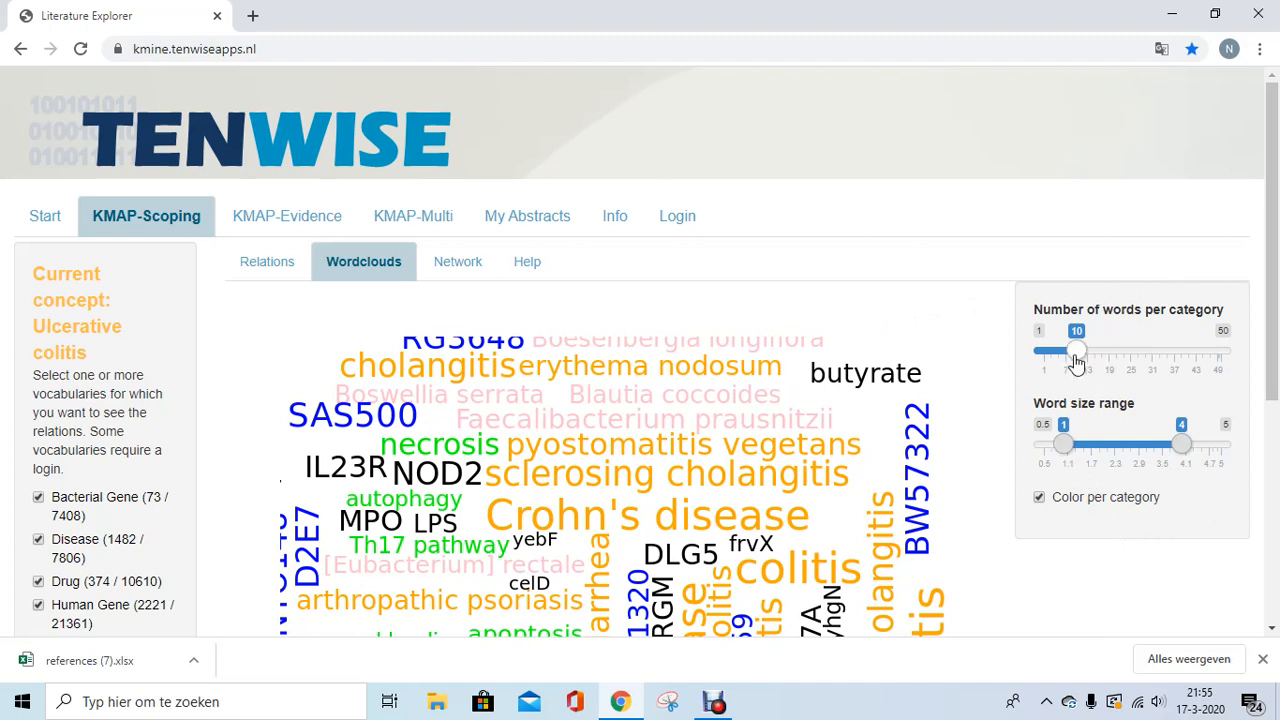
drag(1076, 362, 1058, 360)
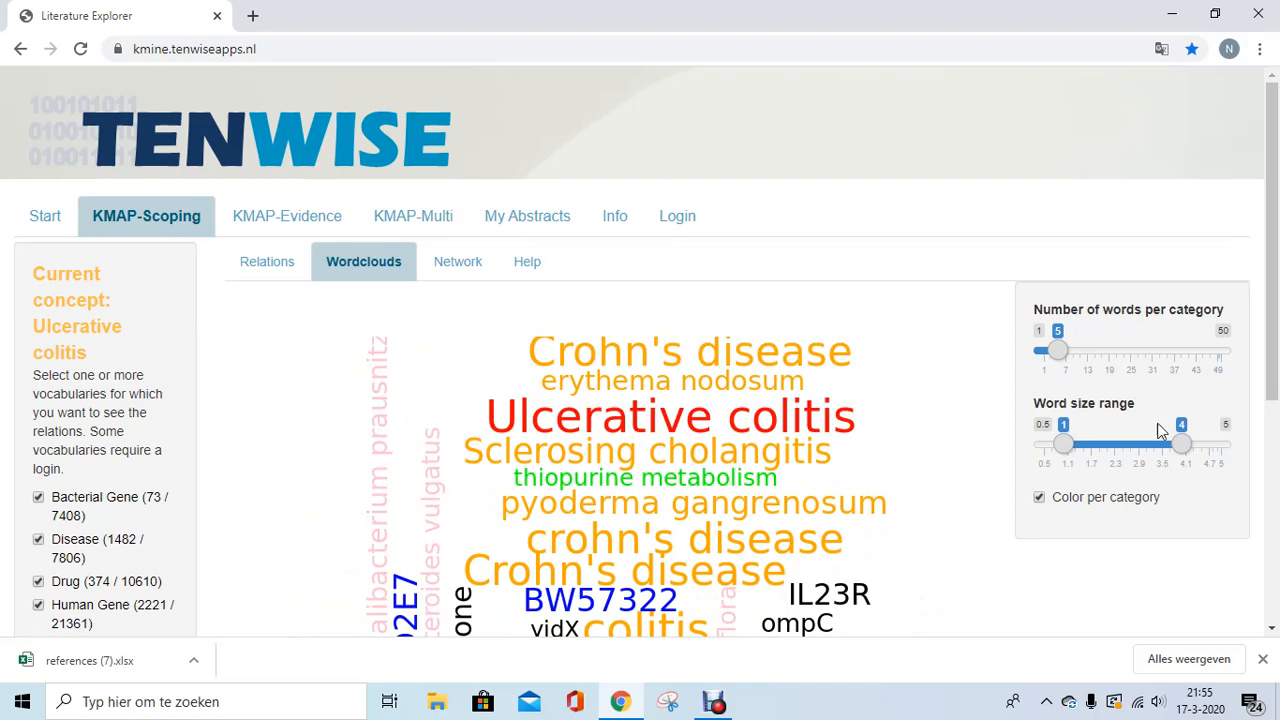
drag(1181, 446, 1098, 448)
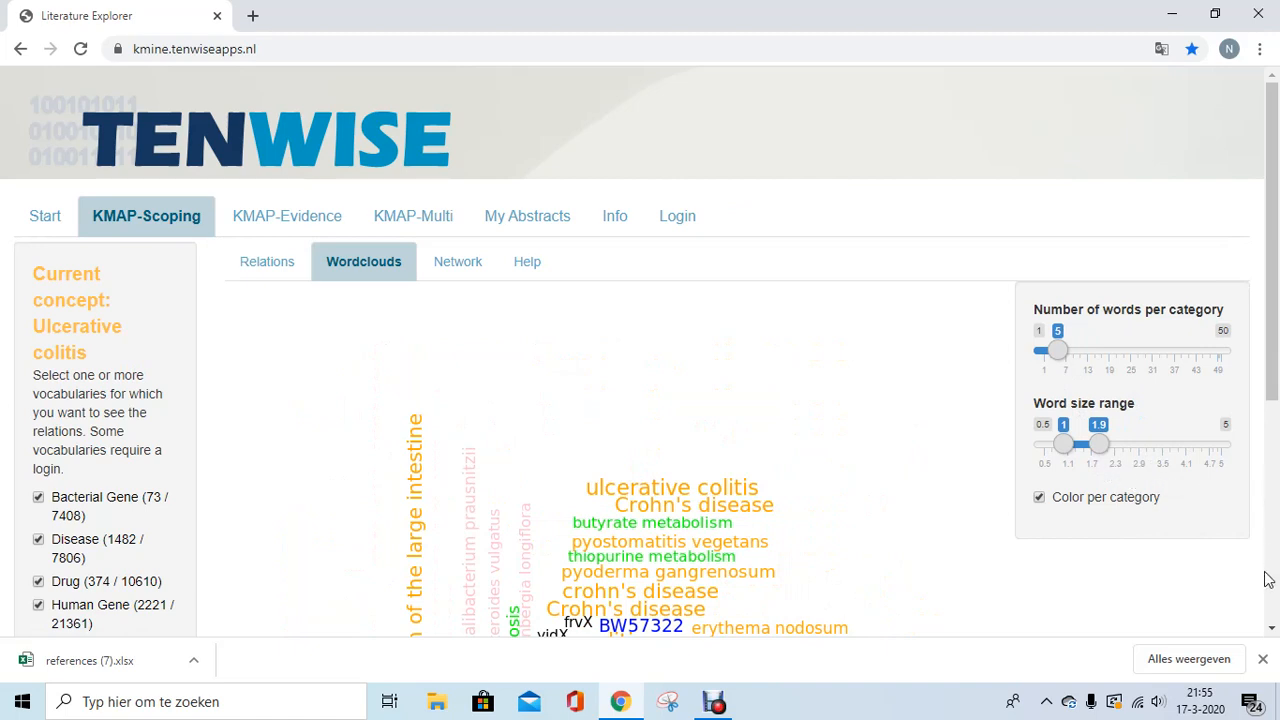
click(1272, 630)
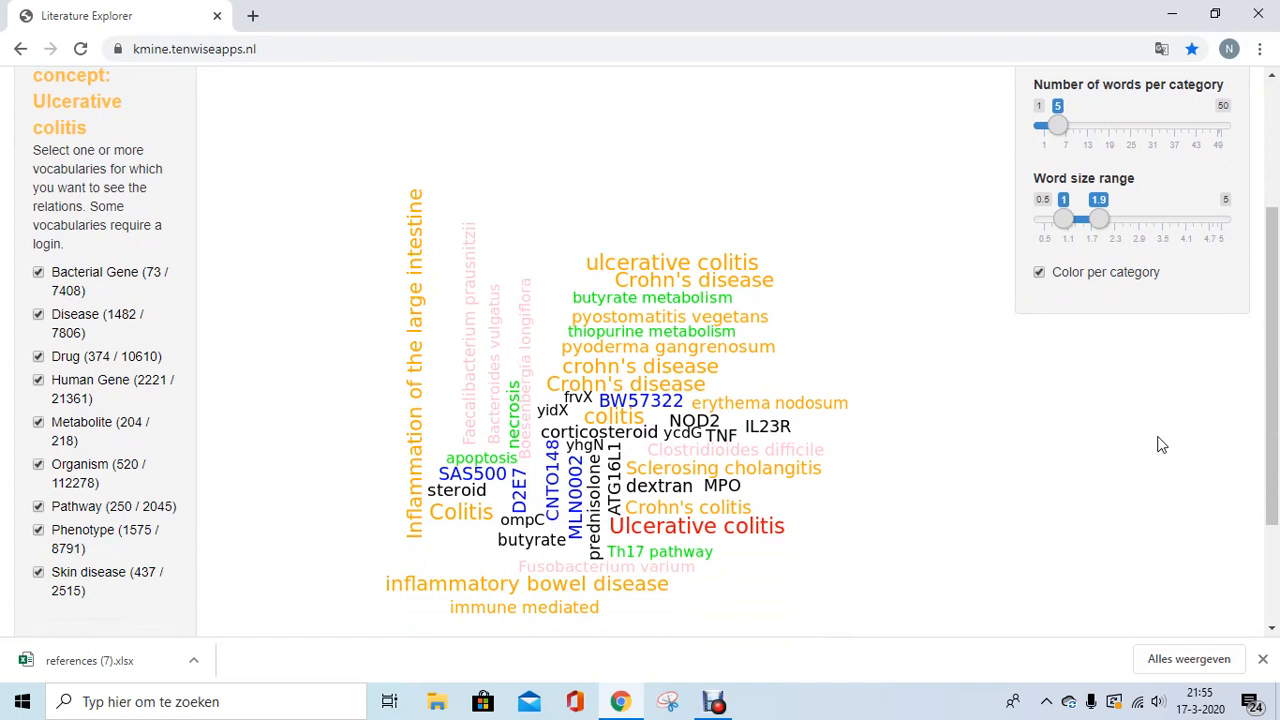
click(1272, 75)
click(1272, 75)
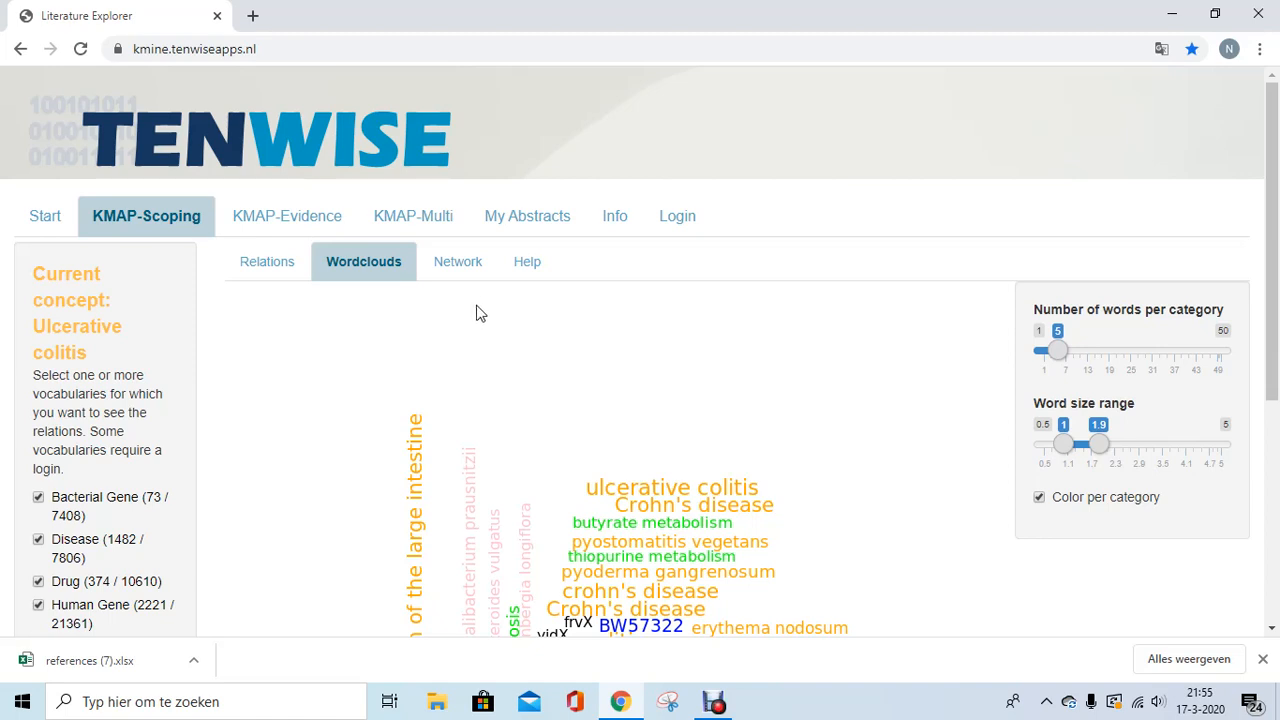
Step: Show the ulcerative colitis relations as a network limited to 3 connections per category
click(458, 278)
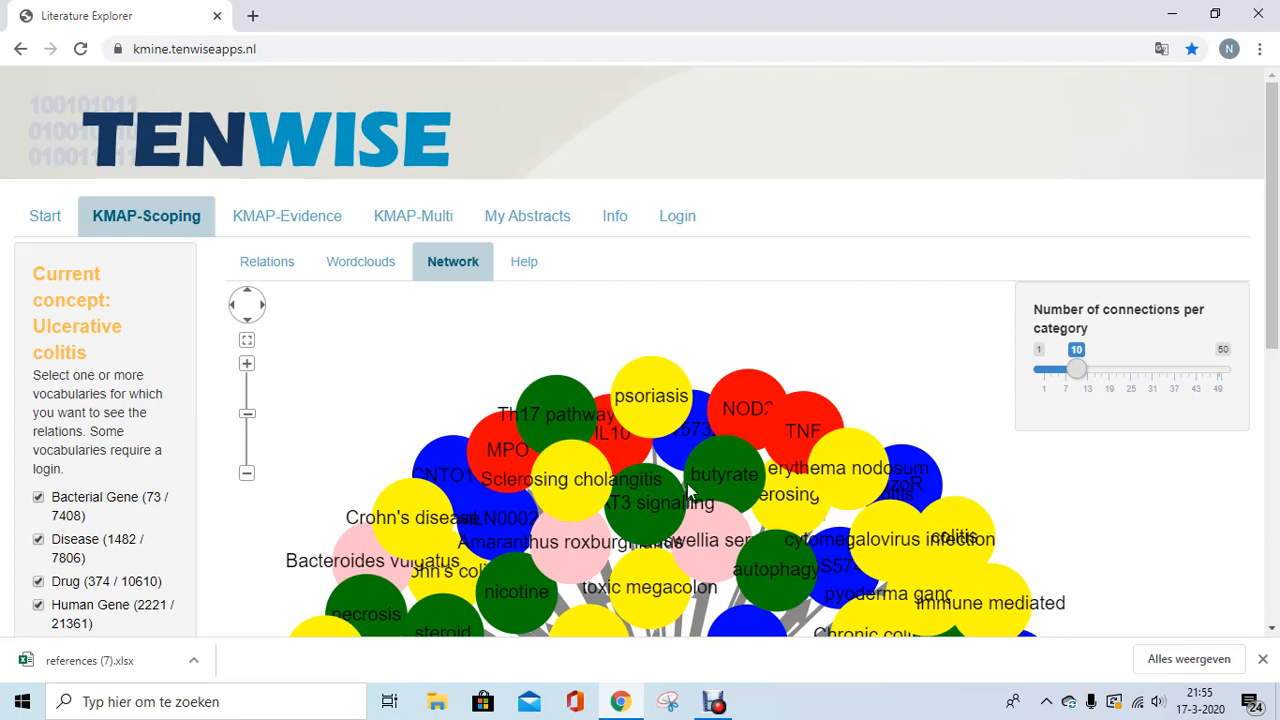
click(1272, 630)
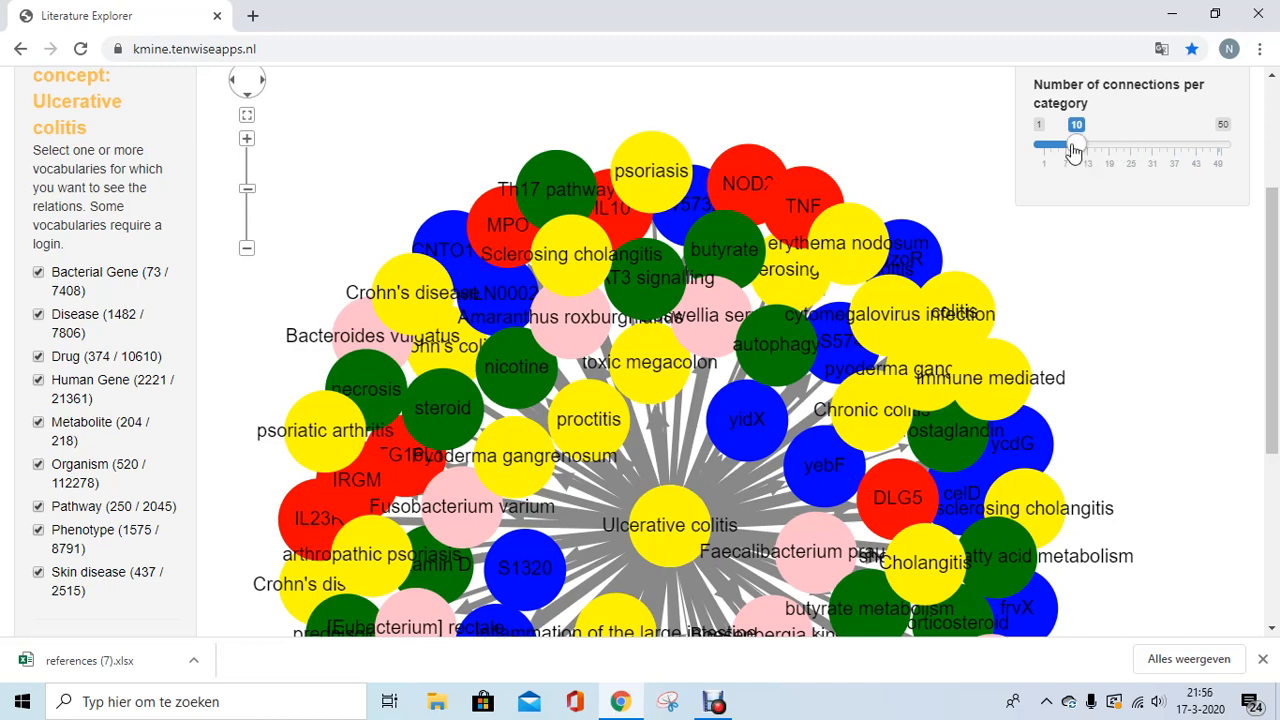
drag(1075, 150, 1047, 150)
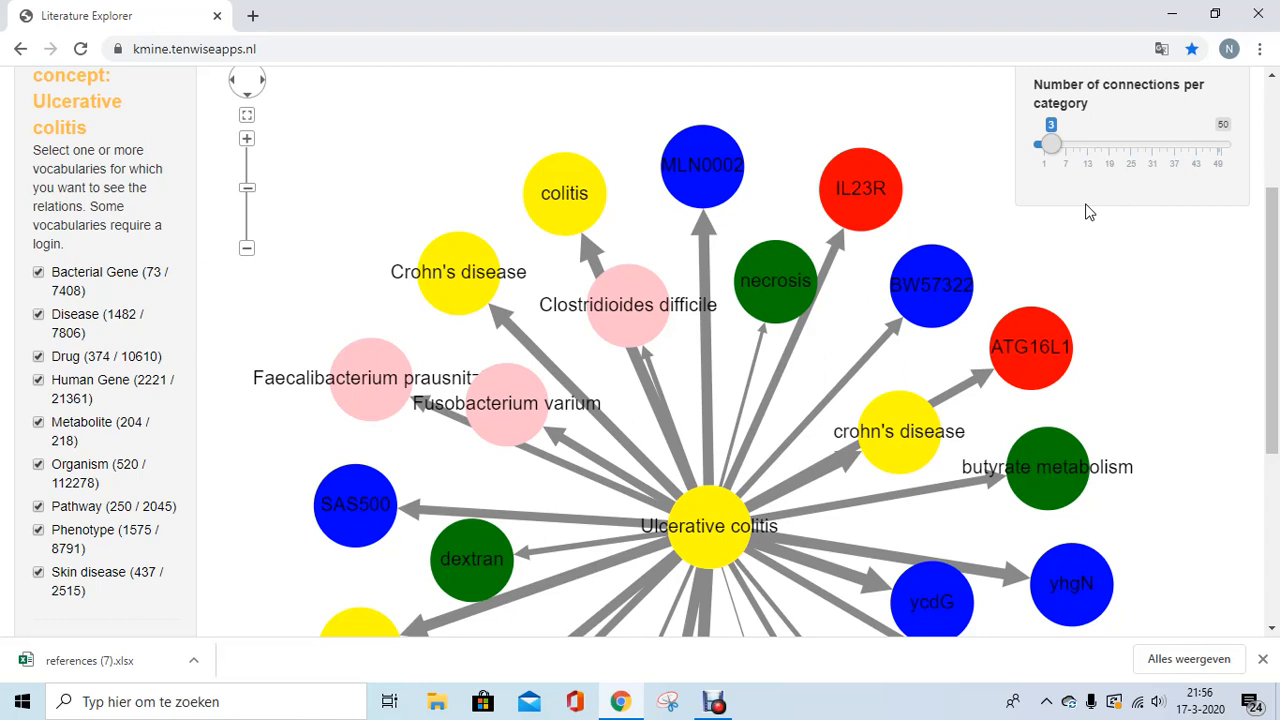
Step: Read the abstracts behind the connection between ulcerative colitis and IL23R, and return to the network
click(839, 258)
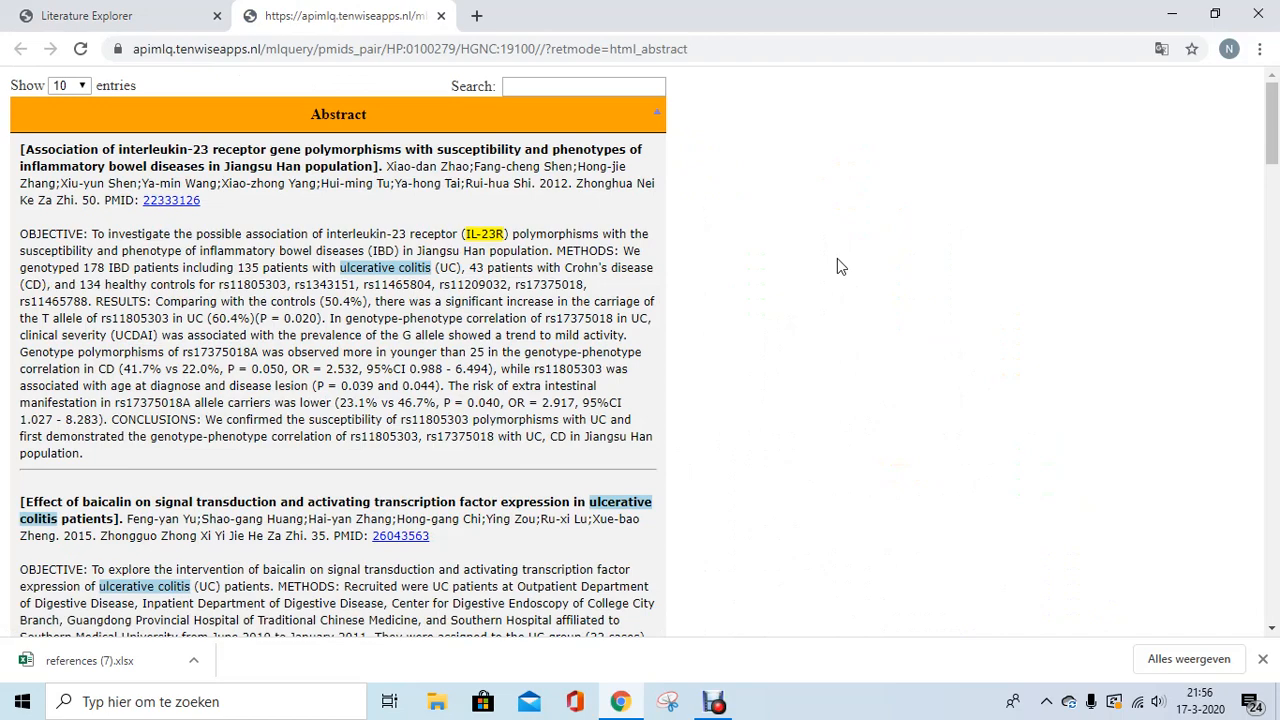
click(1272, 634)
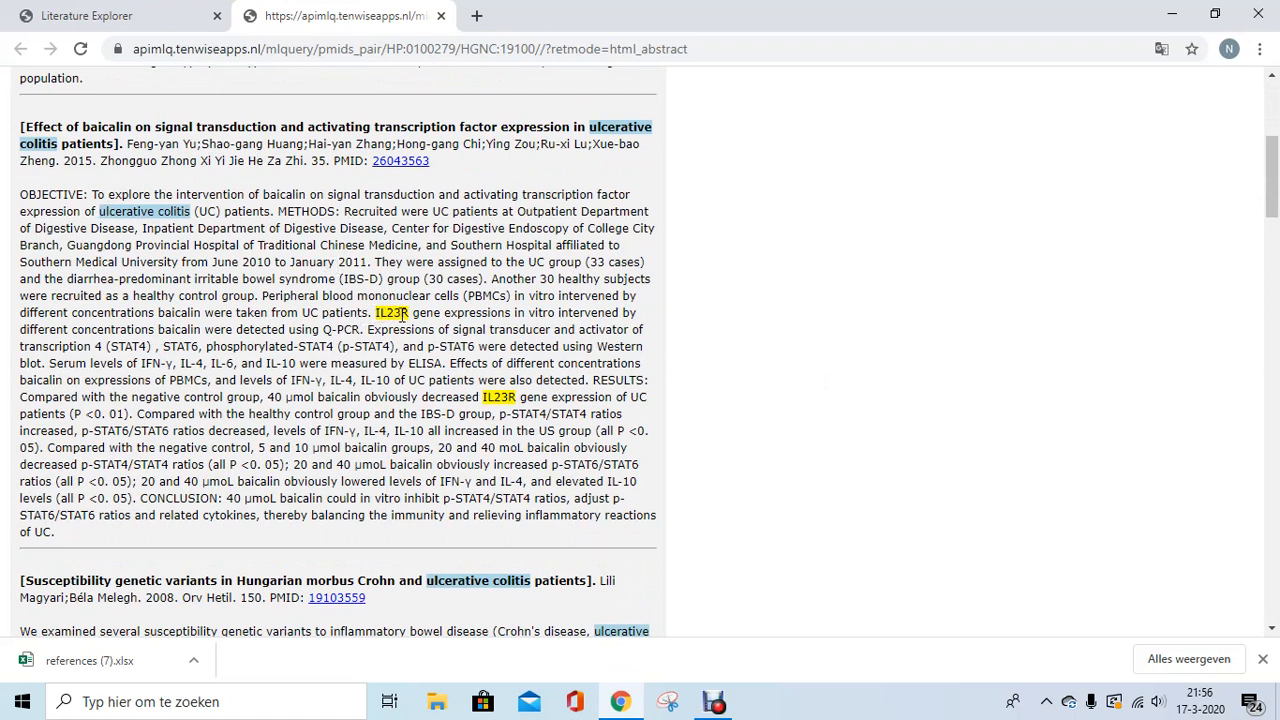
click(148, 22)
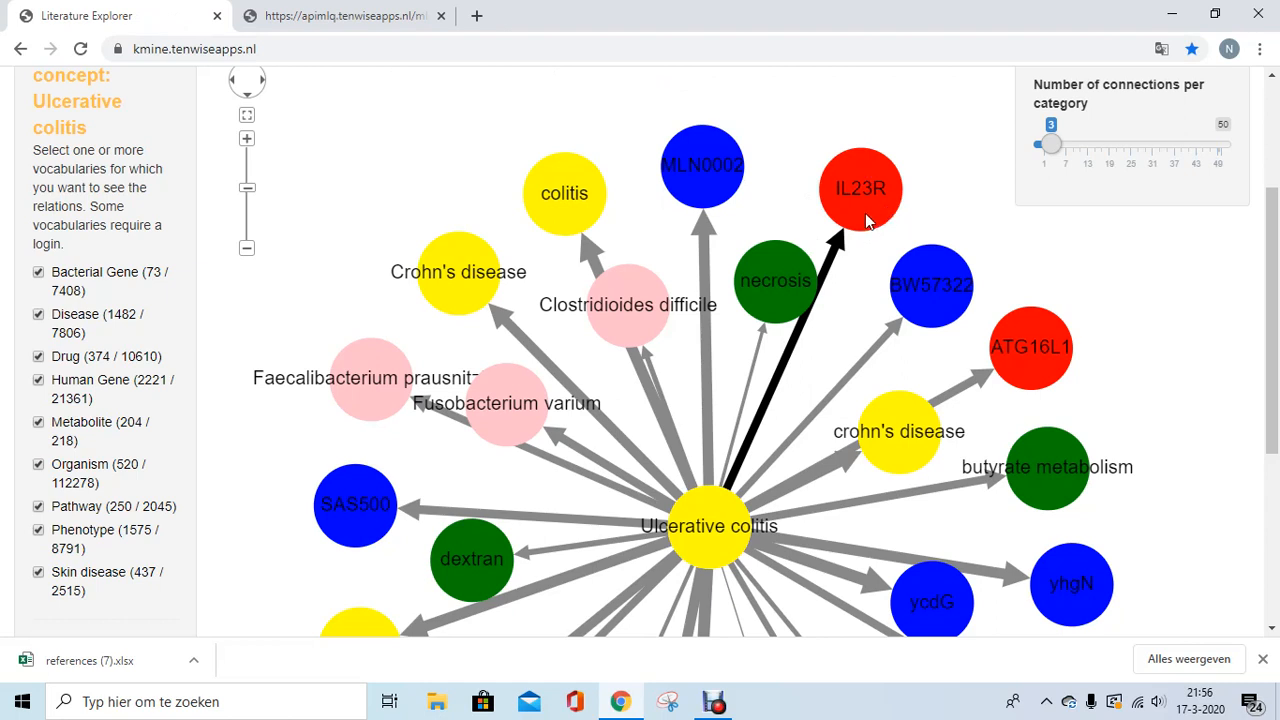
Step: Move the IL23R node across the network to sit above the Crohn's disease node, beside colitis
drag(866, 221, 461, 142)
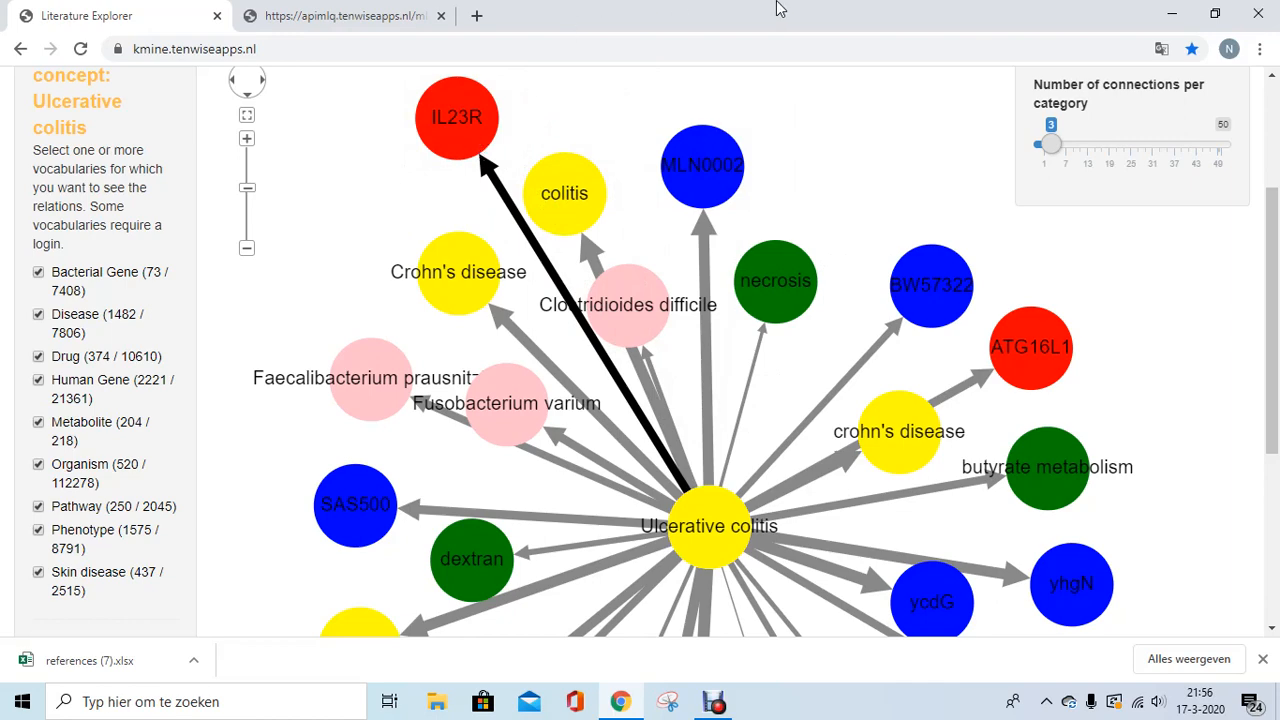
click(1272, 97)
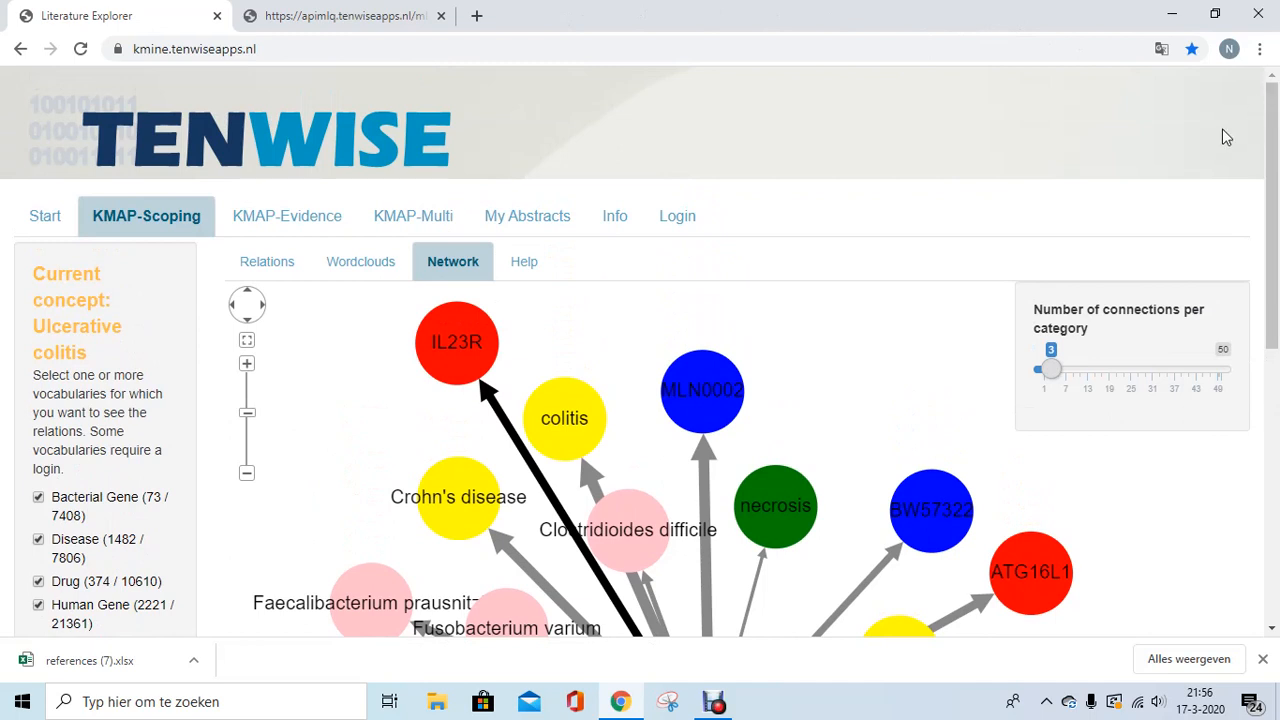
Step: Clear the type filter in the relations table and add the ulcerative colitis disease concept to the KMAP-Multi Set
click(267, 264)
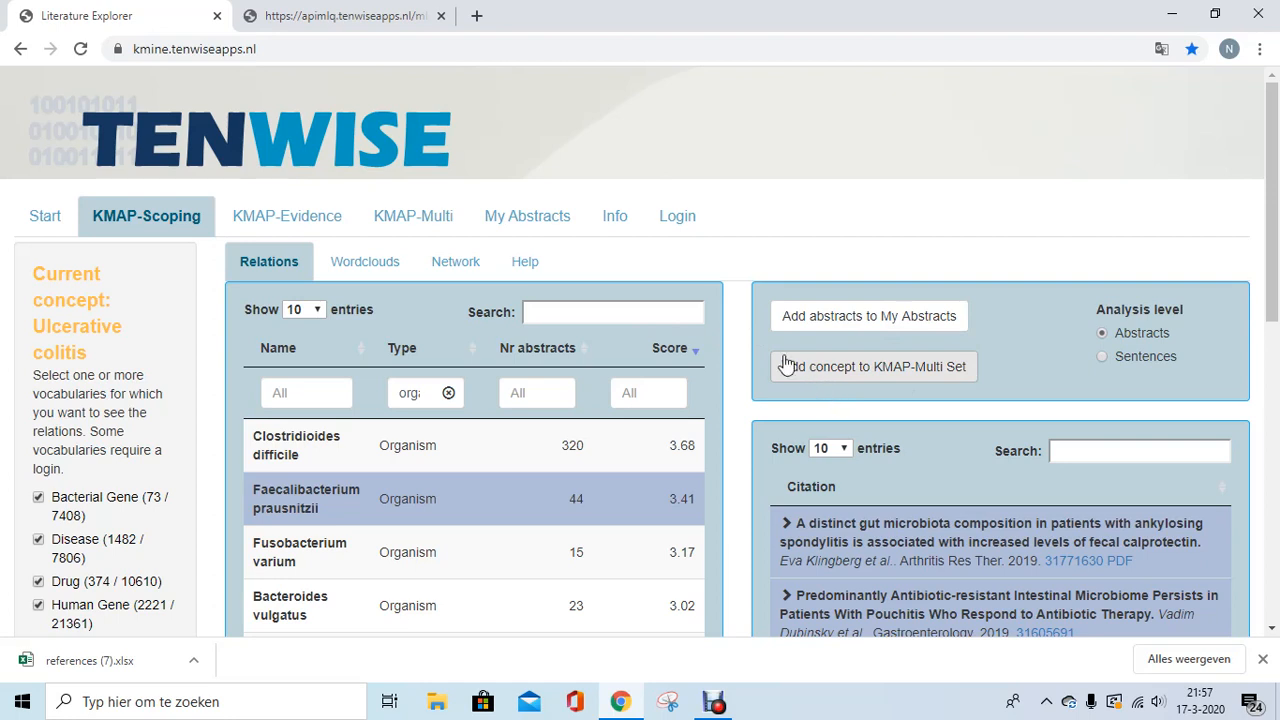
click(448, 393)
click(443, 446)
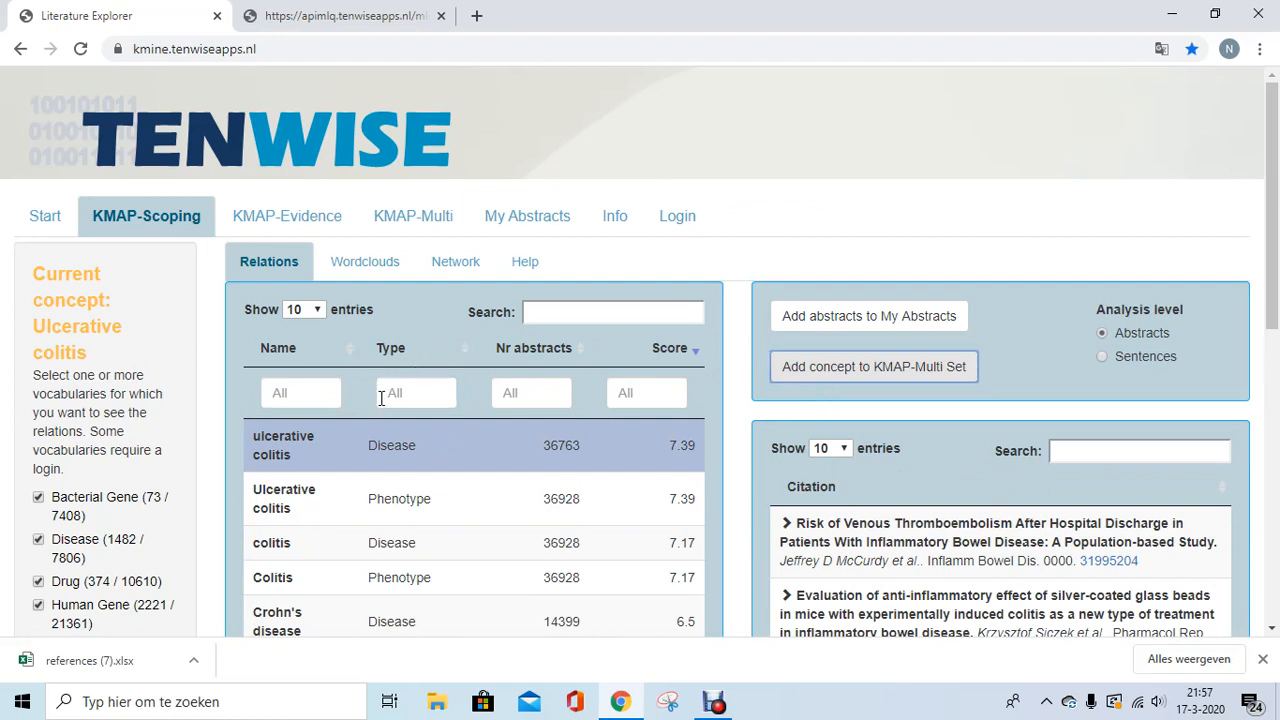
Step: Filter the relations by type with "organ" and add Faecalibacterium prausnitzii to the KMAP-Multi Set
click(429, 390)
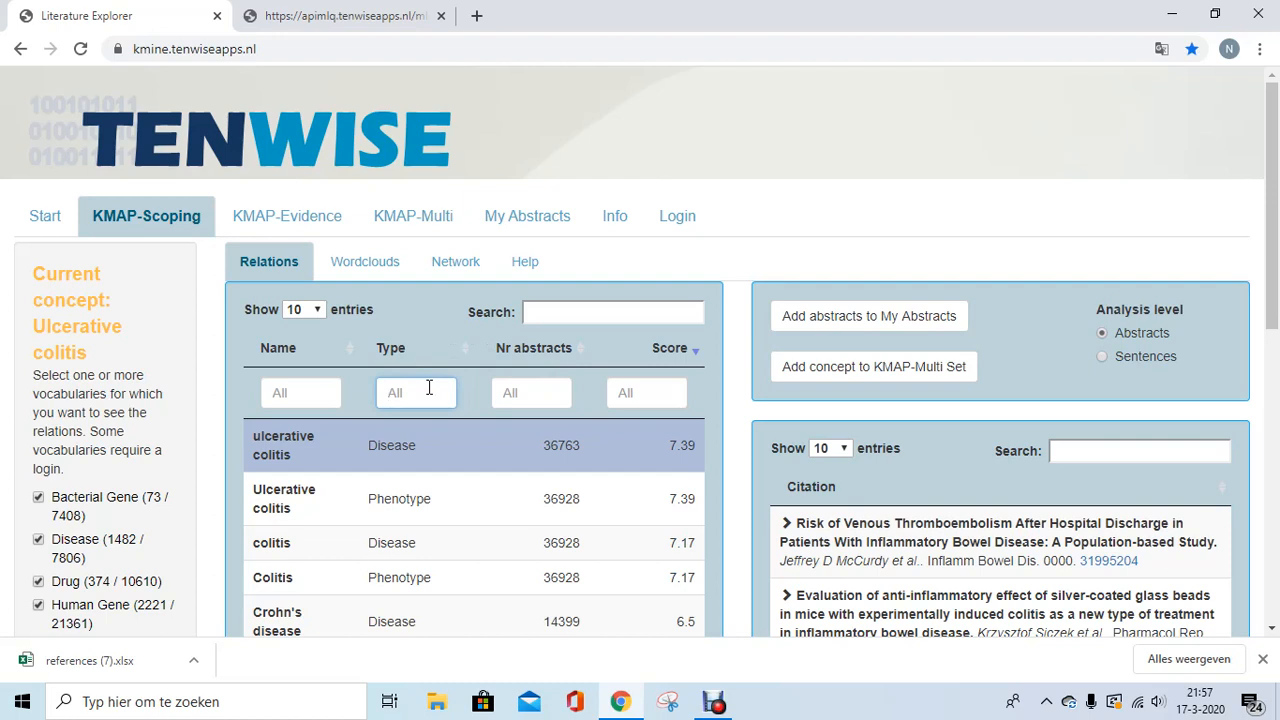
text(organ)
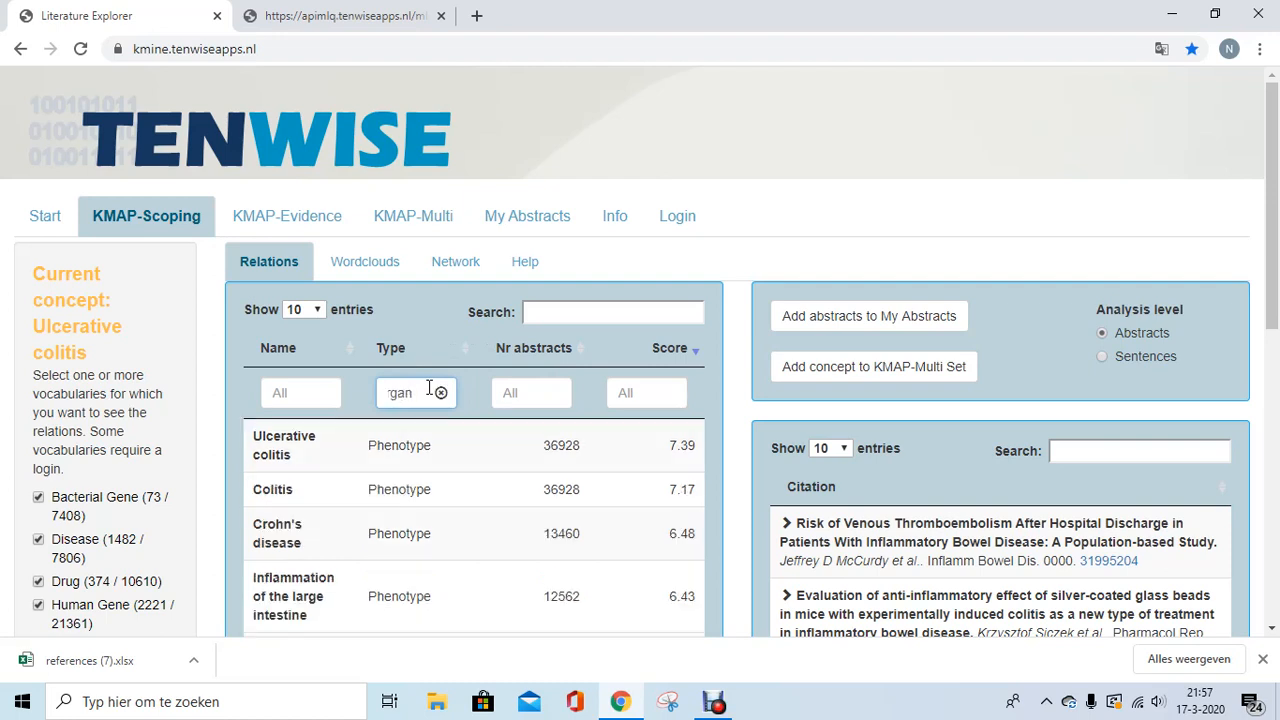
click(397, 498)
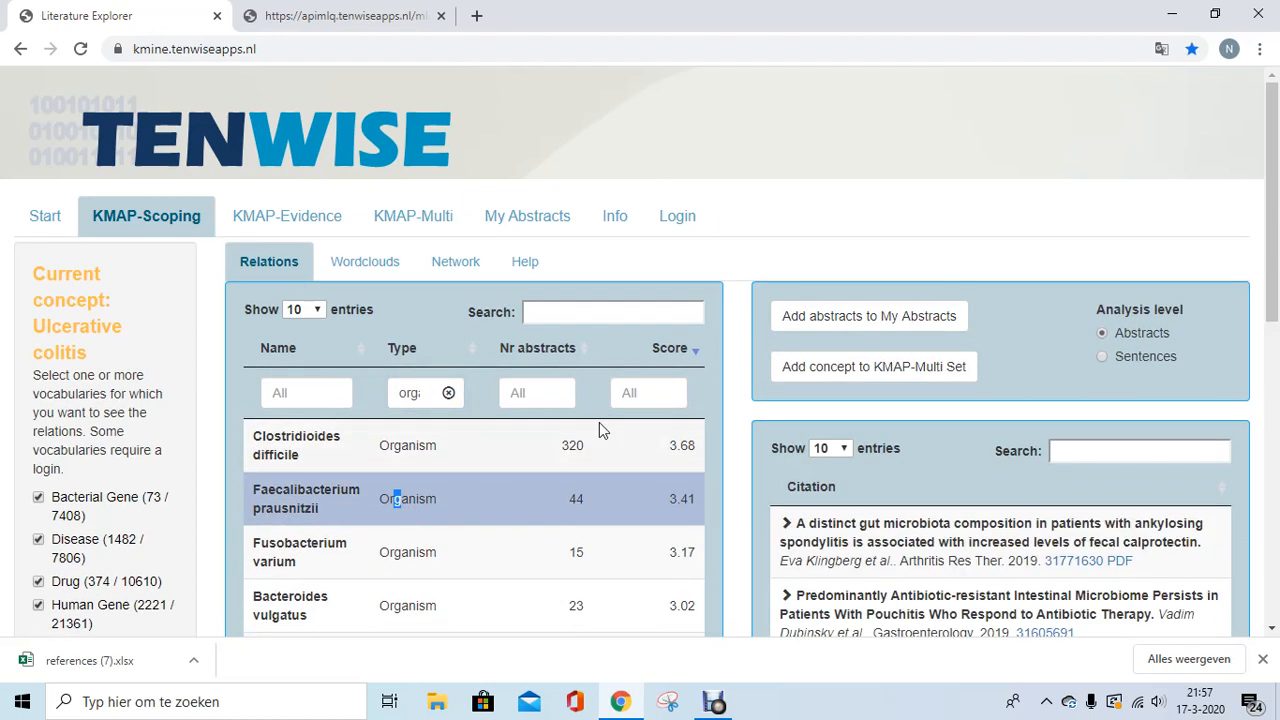
click(848, 368)
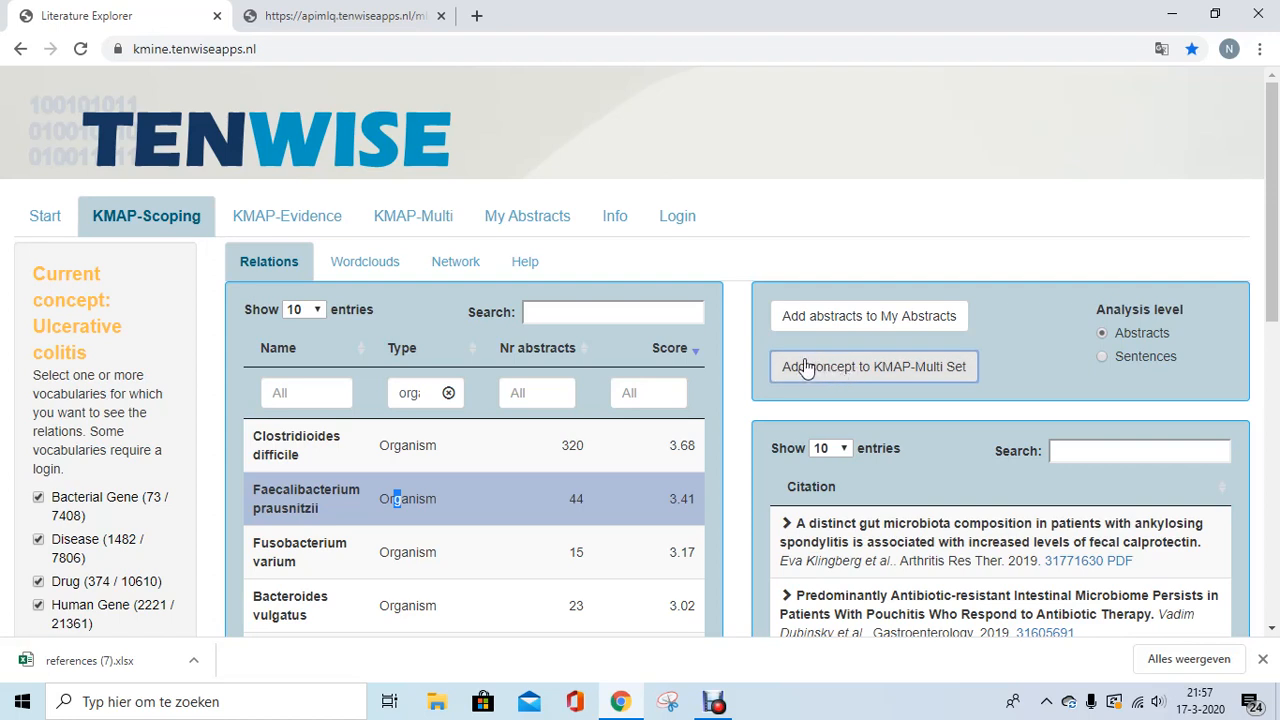
Step: Filter the relations by type with "human" and add the NOD2 and IL23R genes to the KMAP-Multi Set
click(449, 392)
text(human)
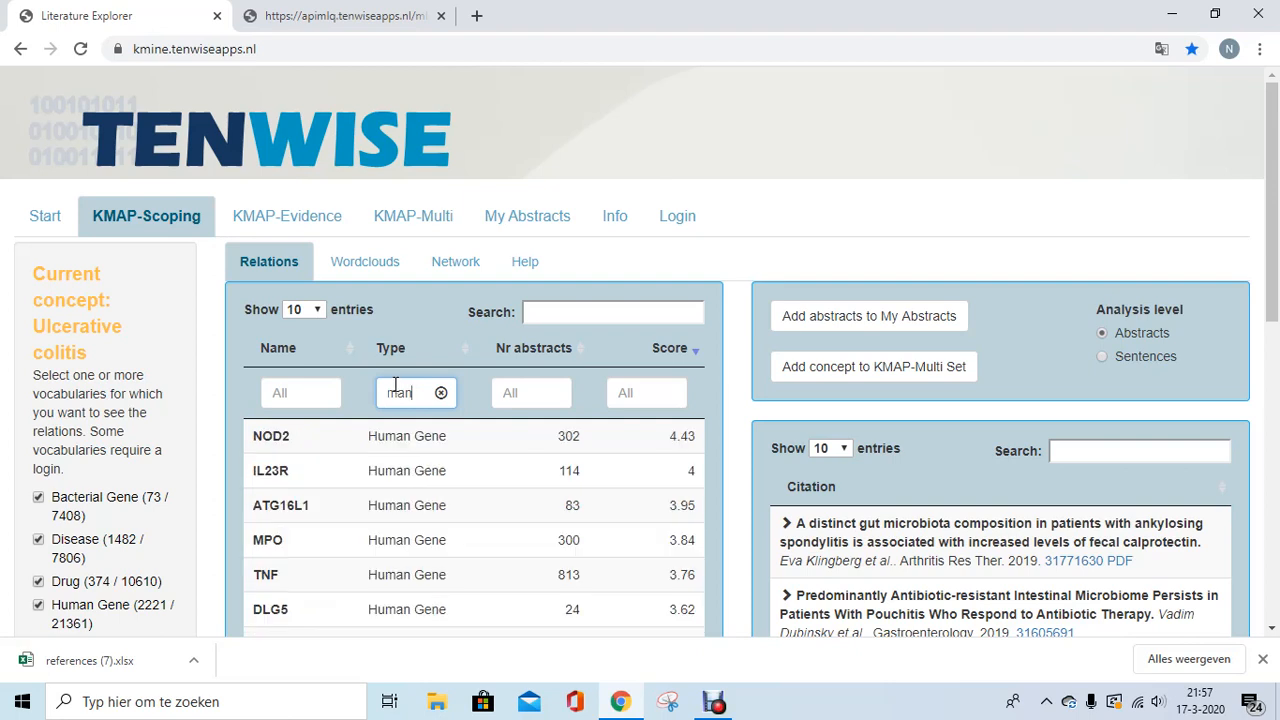
click(397, 440)
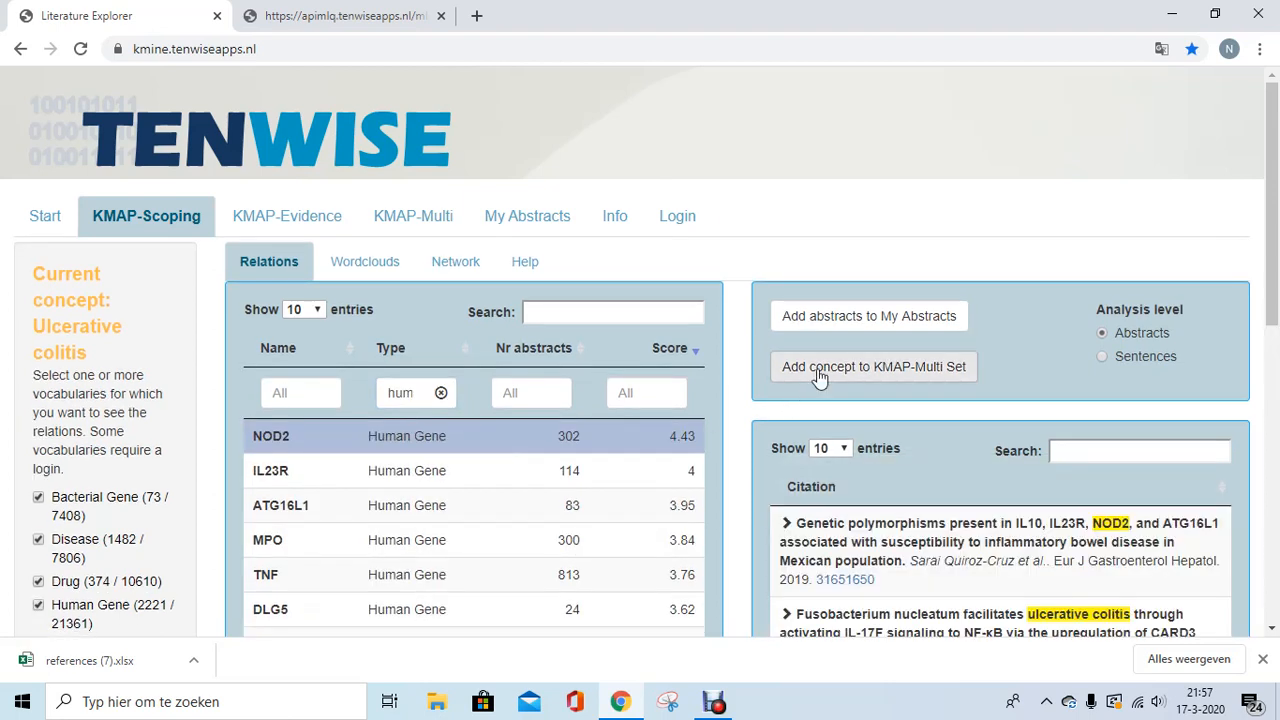
click(829, 368)
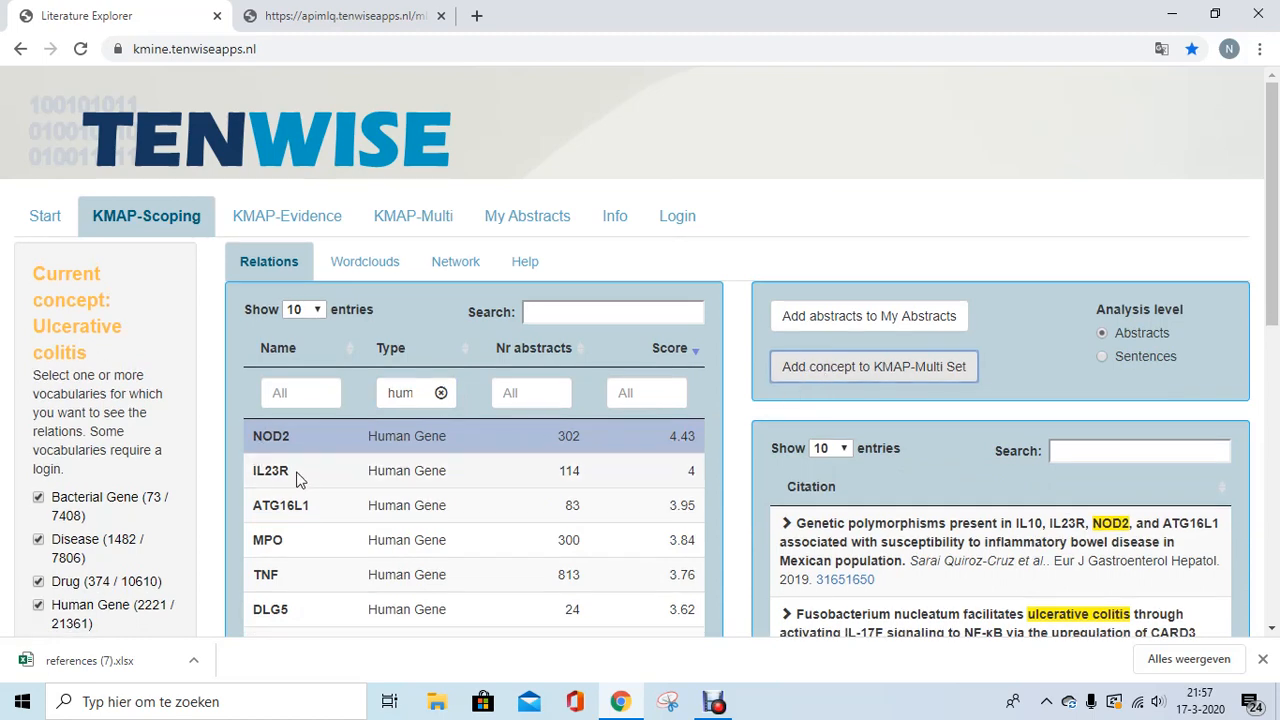
click(434, 476)
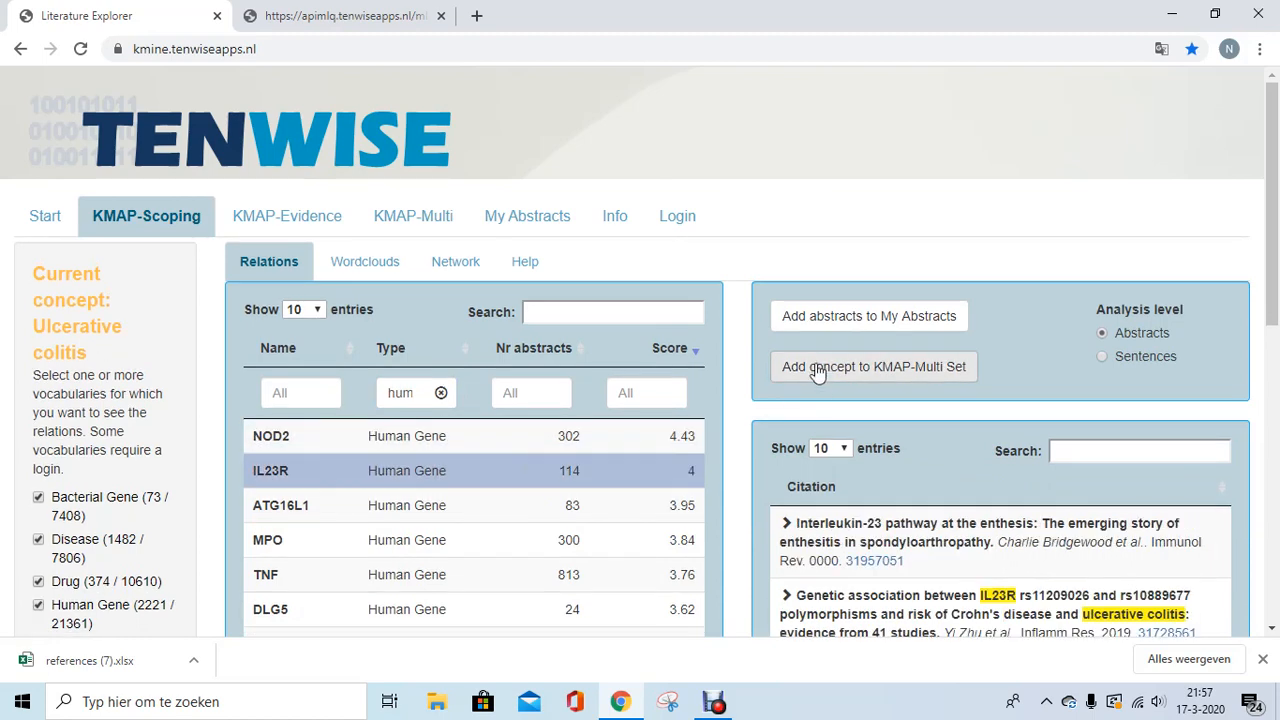
click(822, 376)
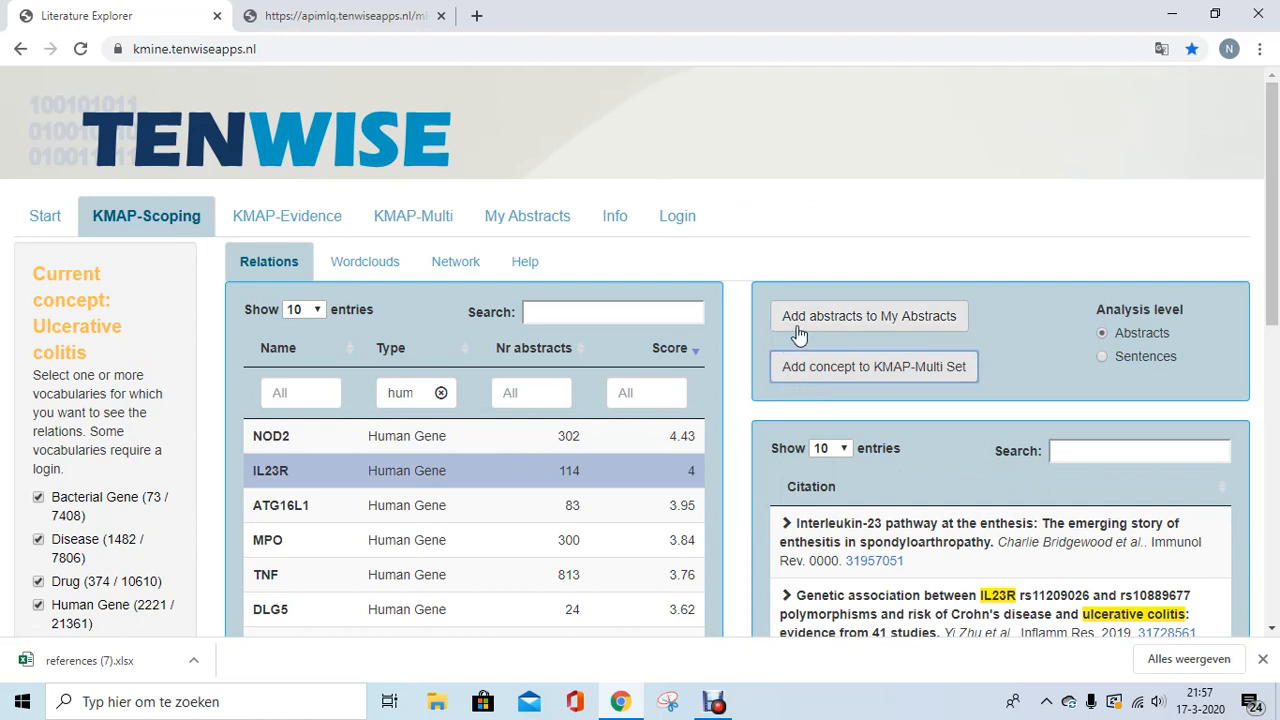
Step: Search all relation types for "rhamn" and add Lactobacillus rhamnosus to the KMAP-Multi Set
click(673, 306)
text(rh)
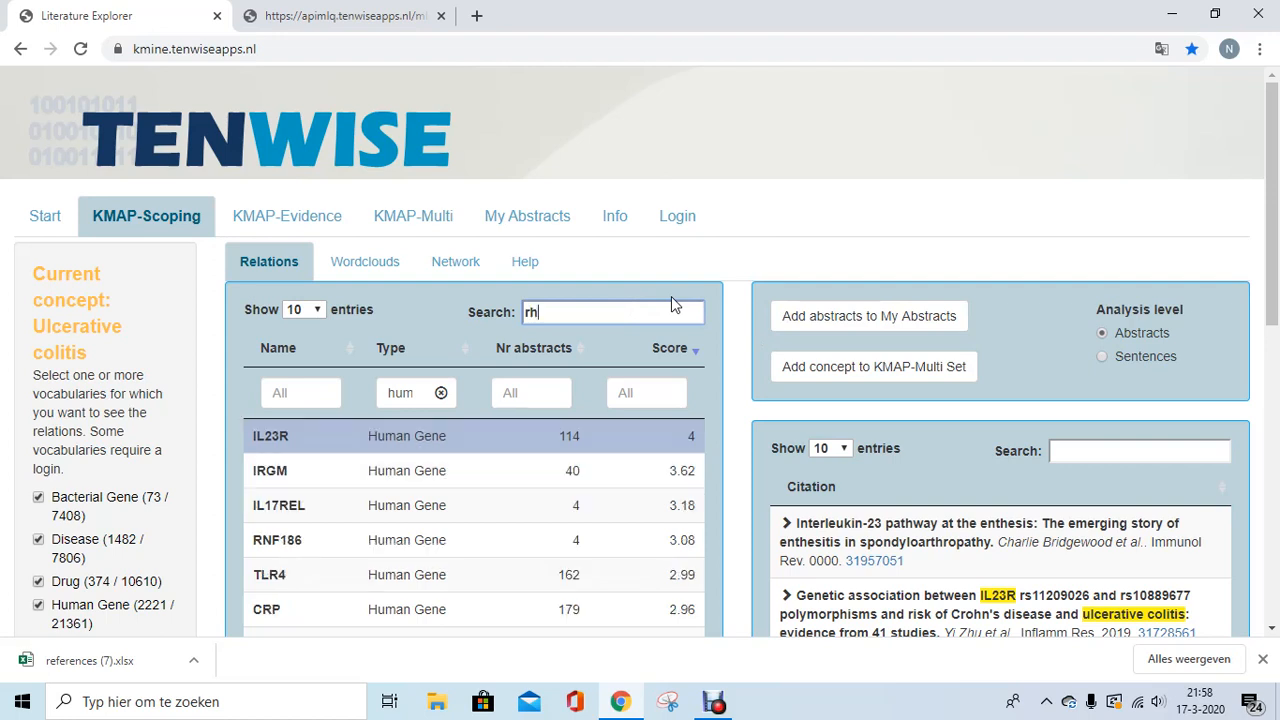
text(amn)
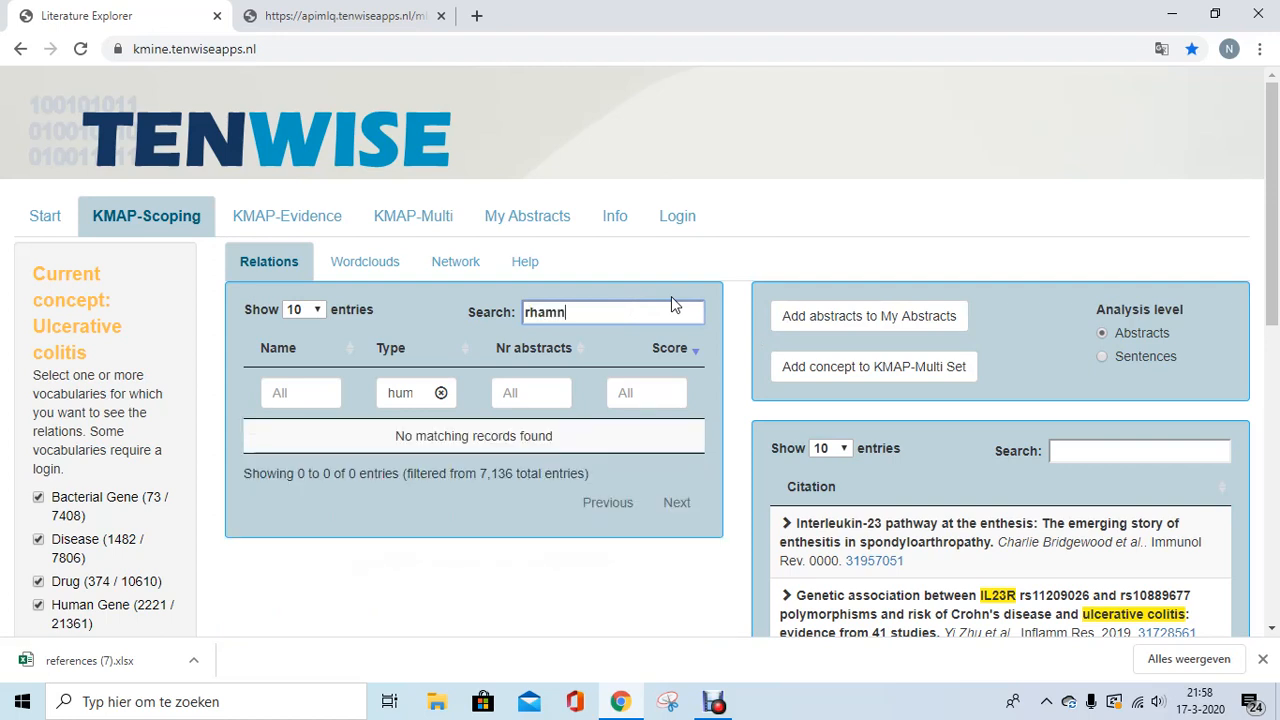
click(441, 395)
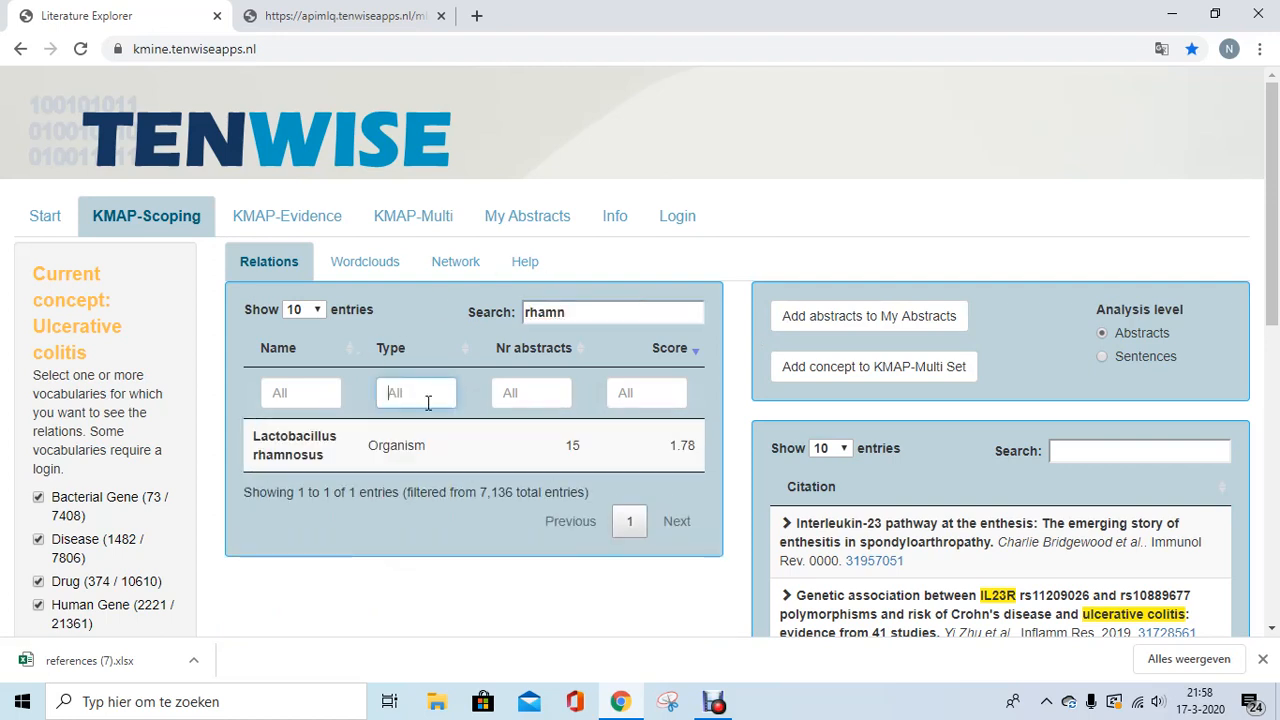
click(497, 455)
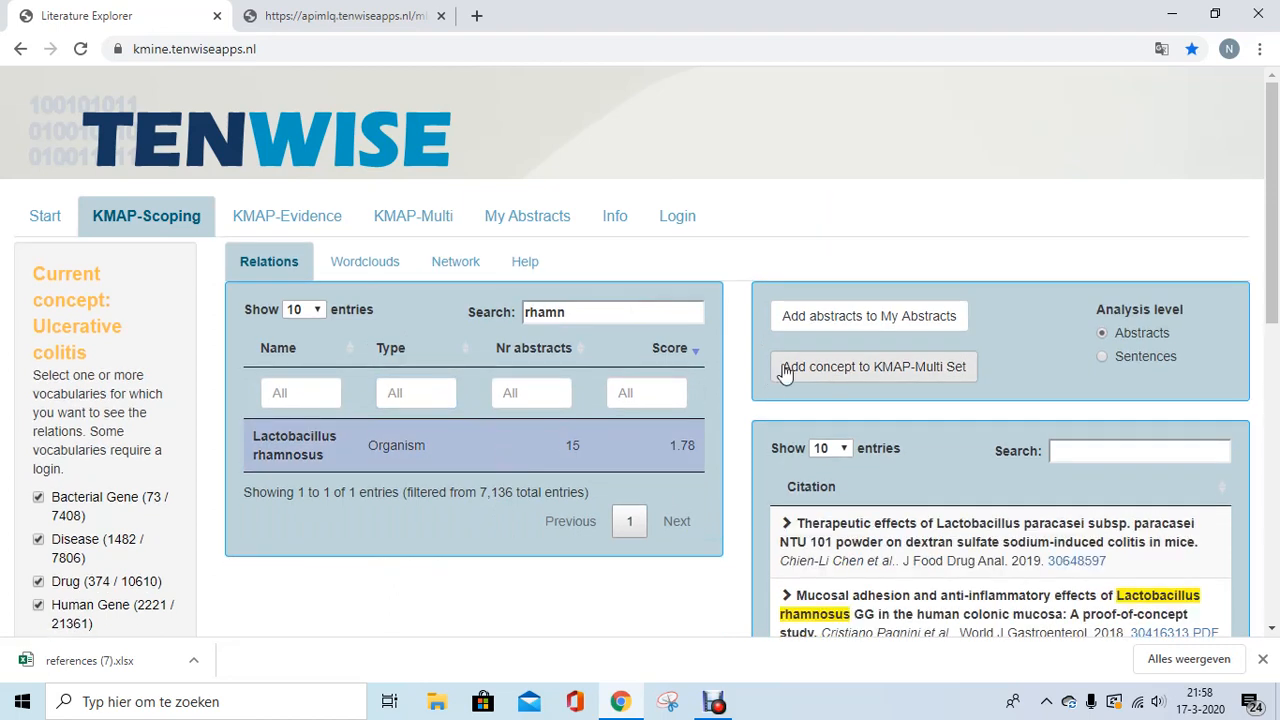
click(822, 368)
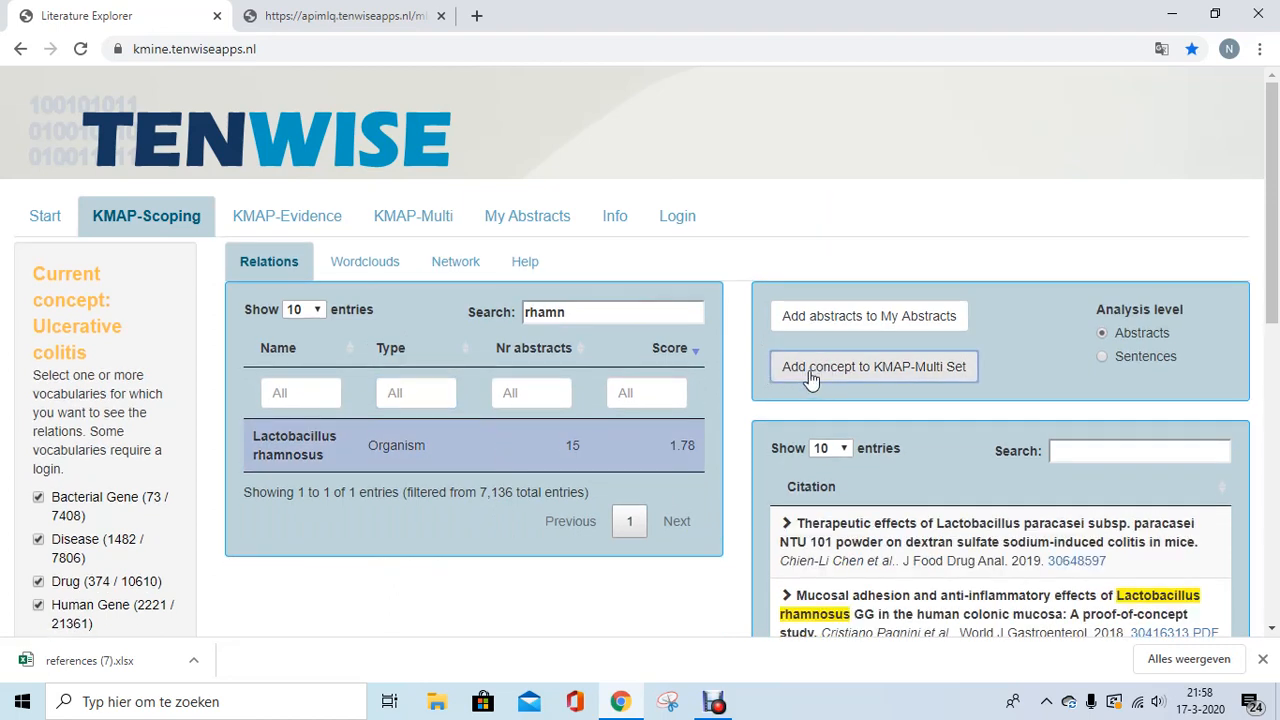
Step: Open the KMAP-Multi concept set's X-Table and examine the ulcerative colitis–NOD2 pair at abstract level and at sentence level
click(415, 221)
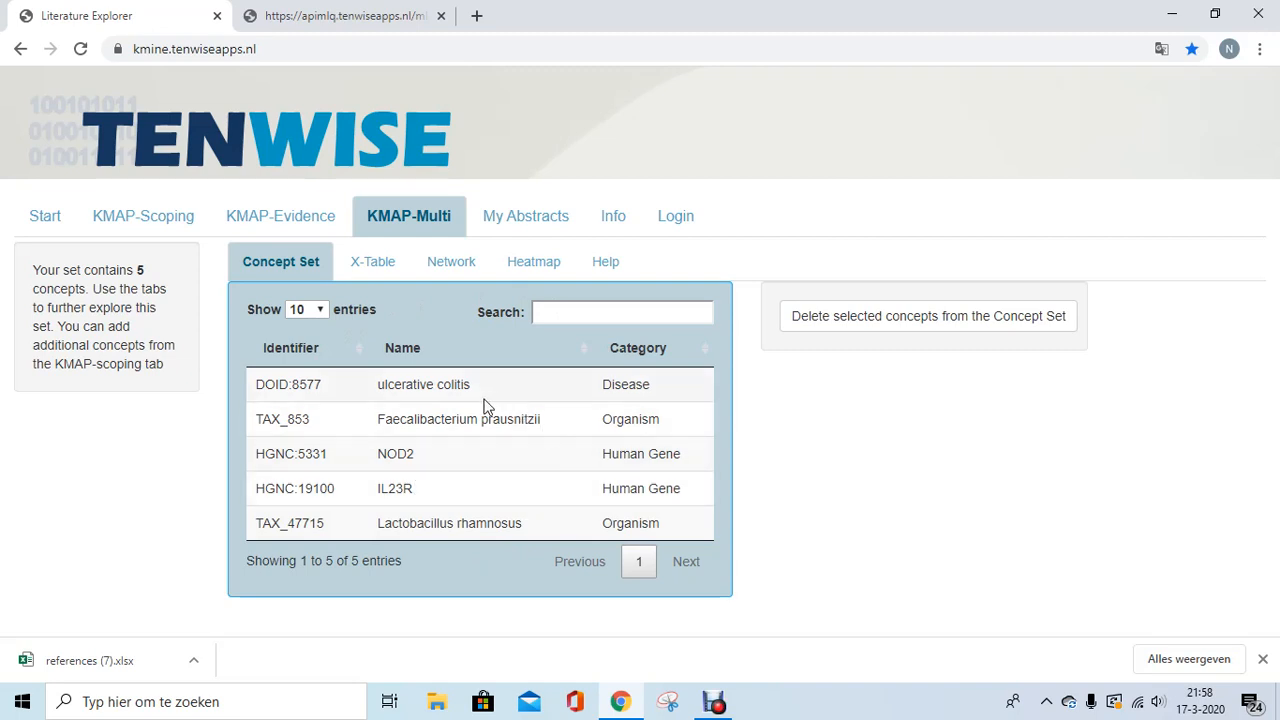
click(359, 272)
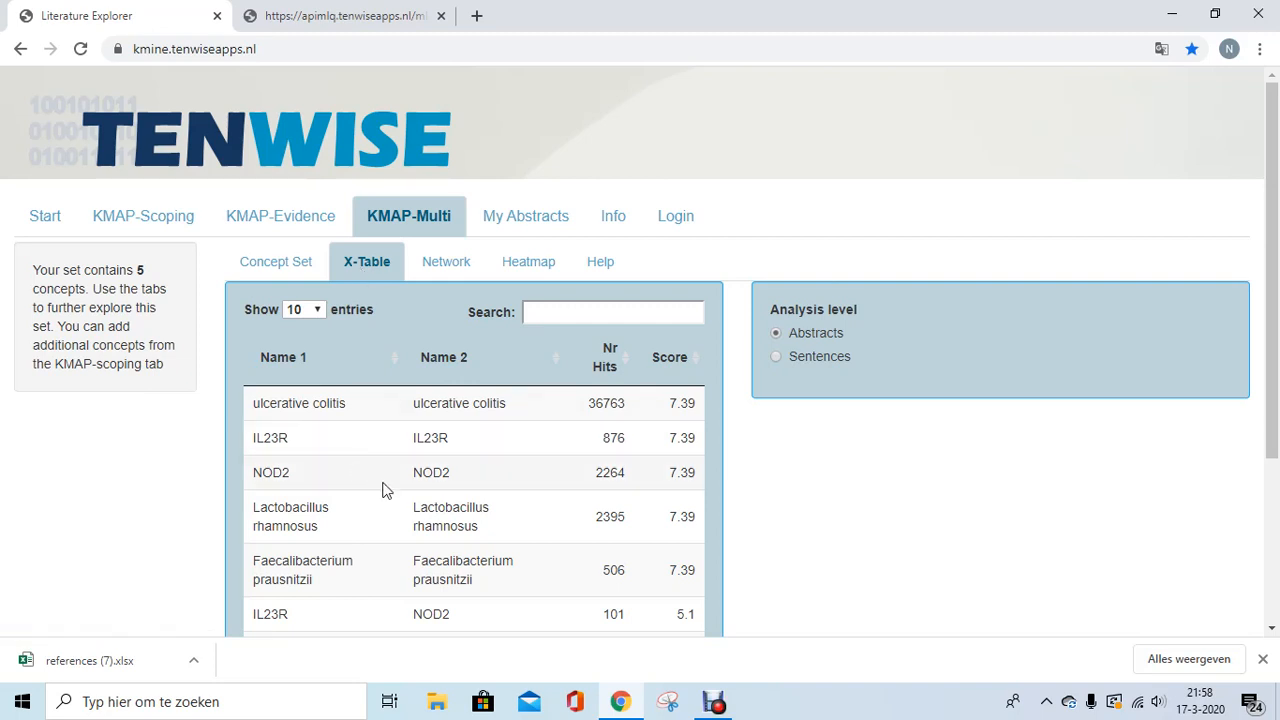
scroll(1155, 617, down, 2)
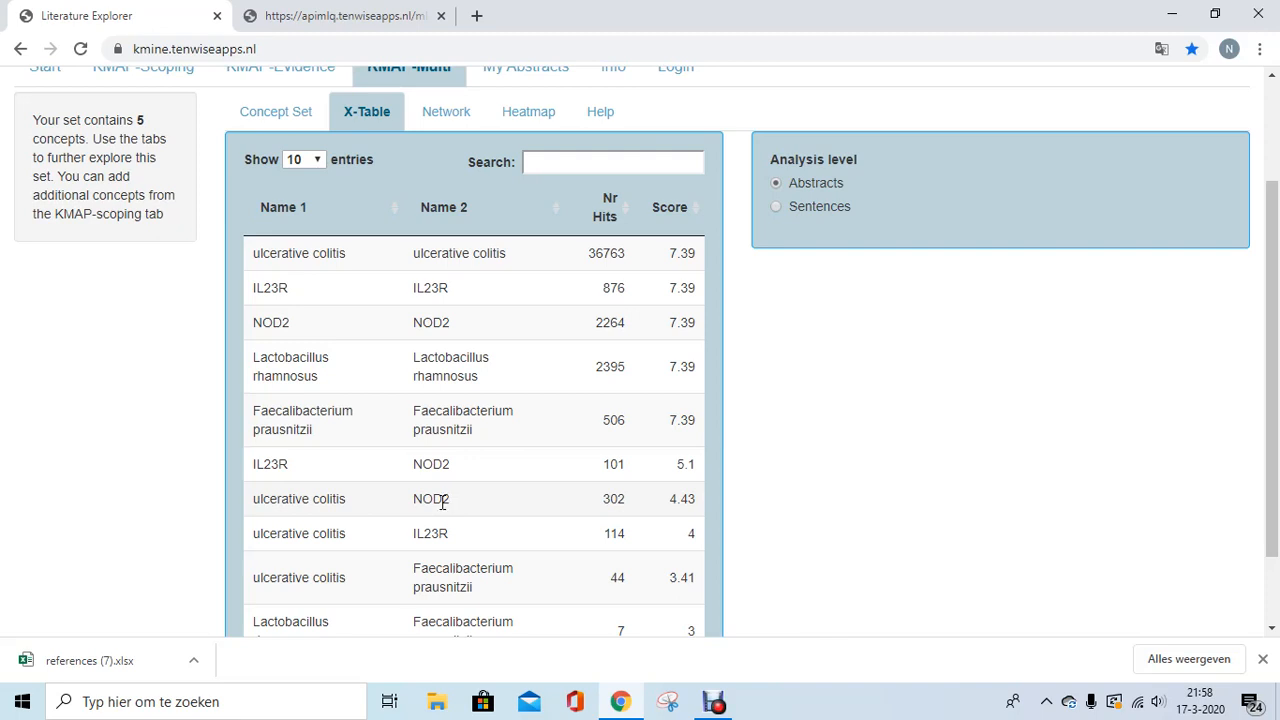
click(443, 502)
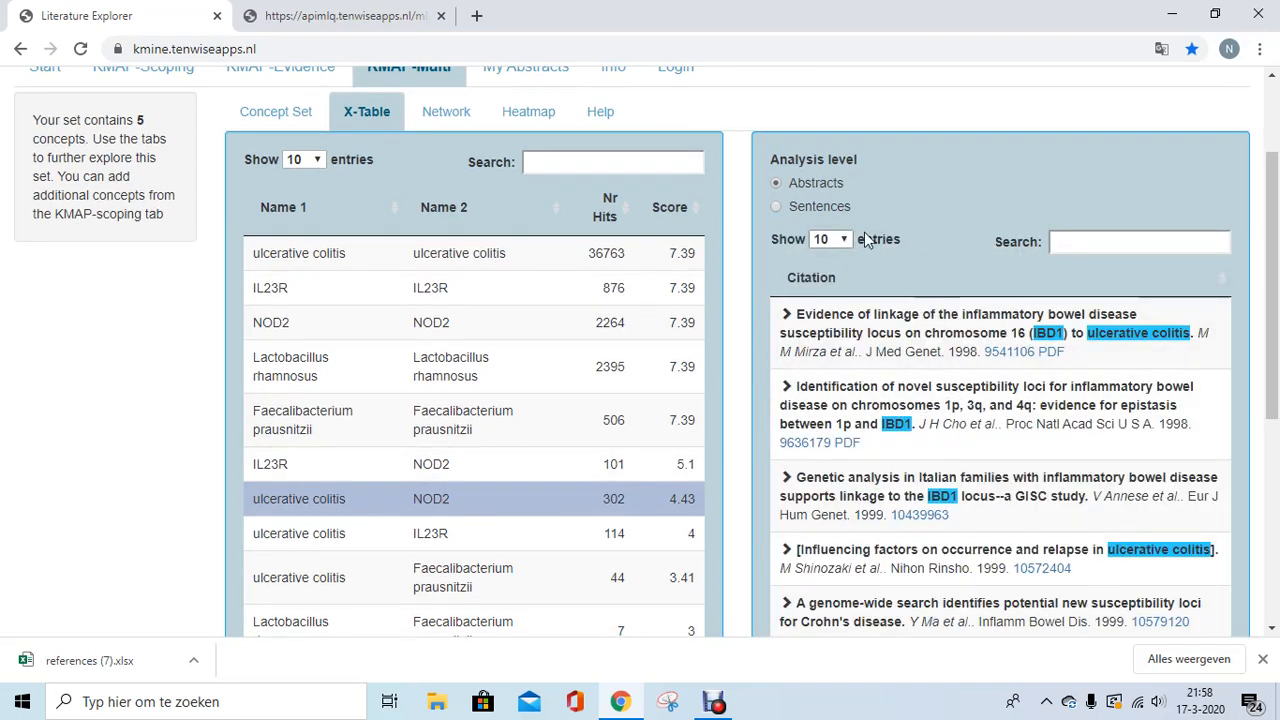
click(779, 206)
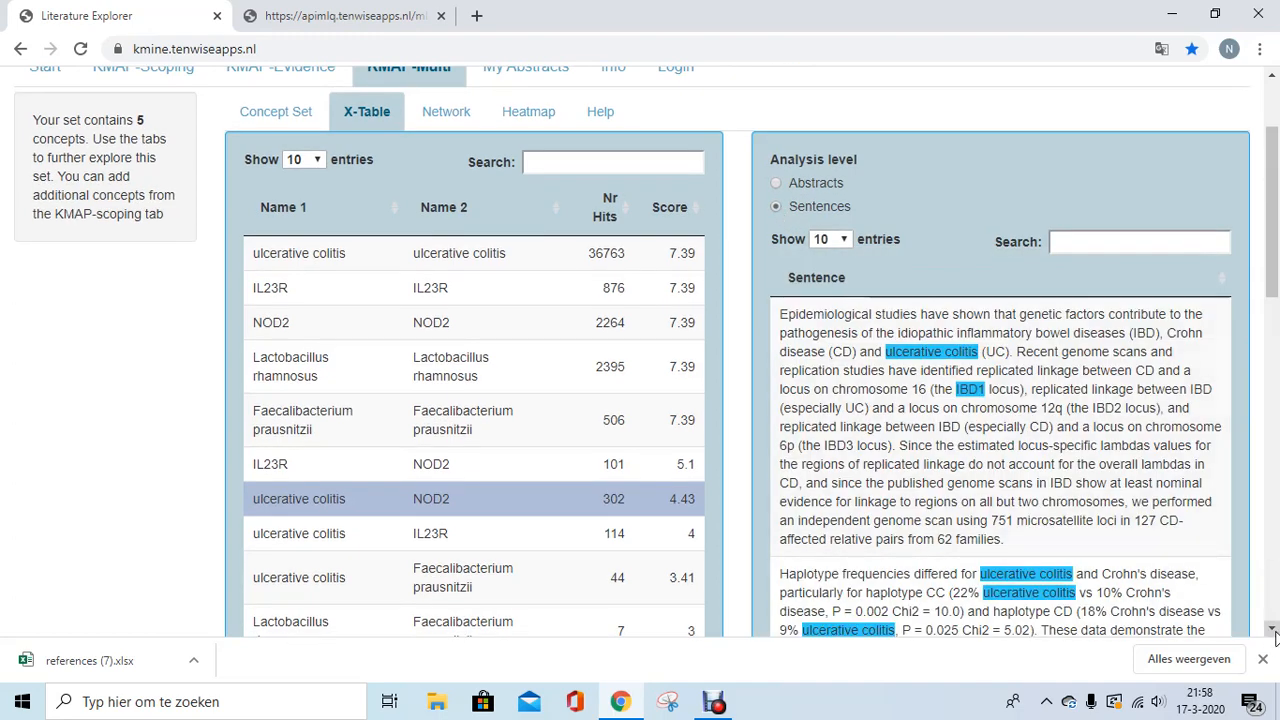
click(1272, 628)
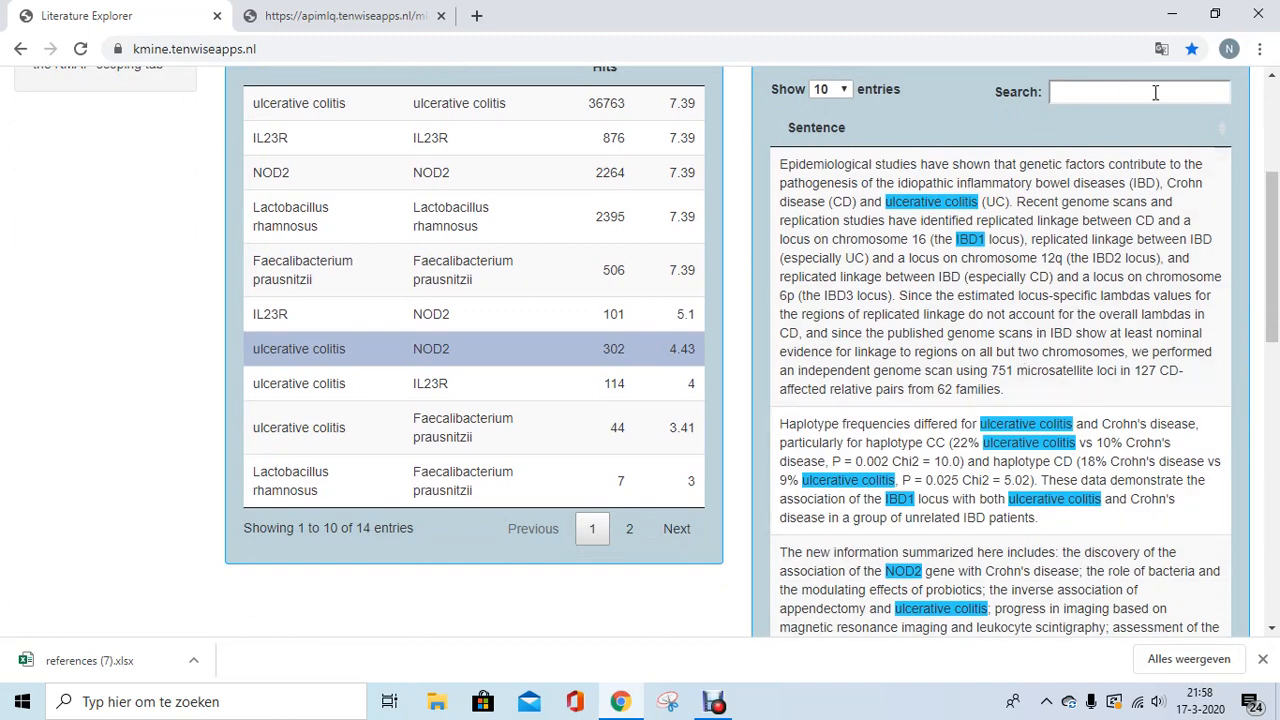
click(1273, 80)
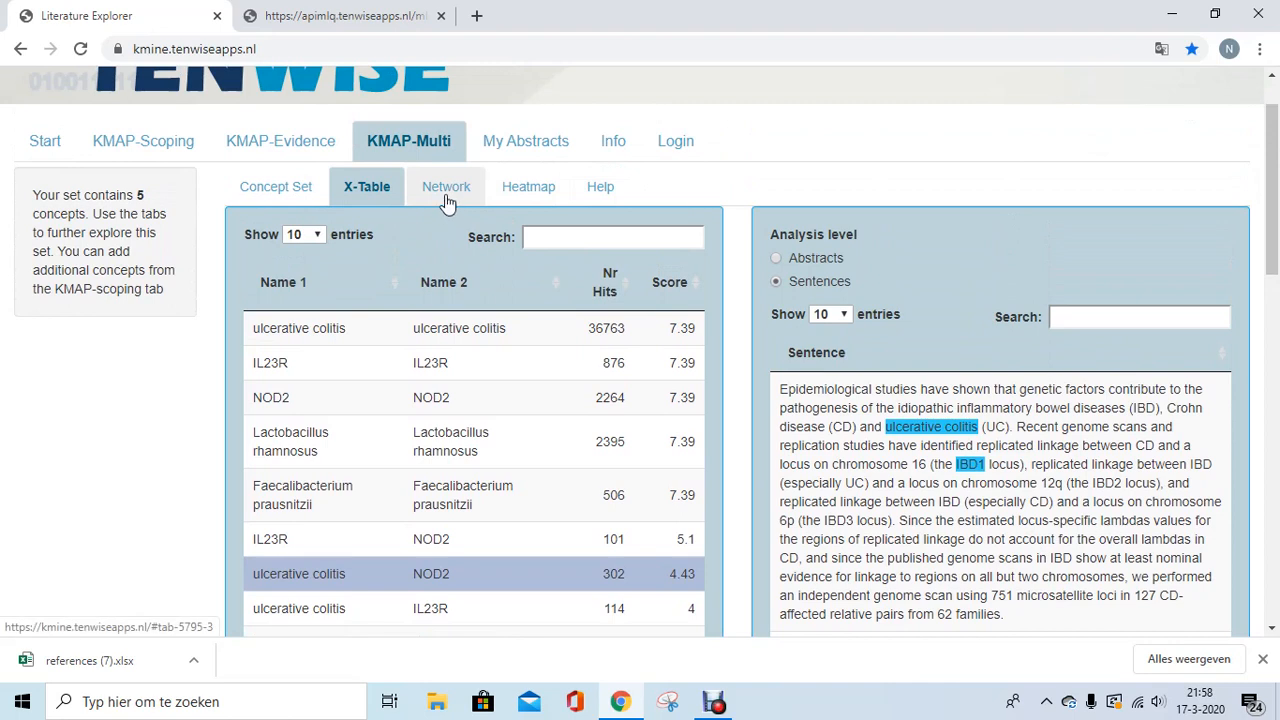
Step: View the relations between the KMAP-Multi concepts as a network and as a heatmap
click(447, 198)
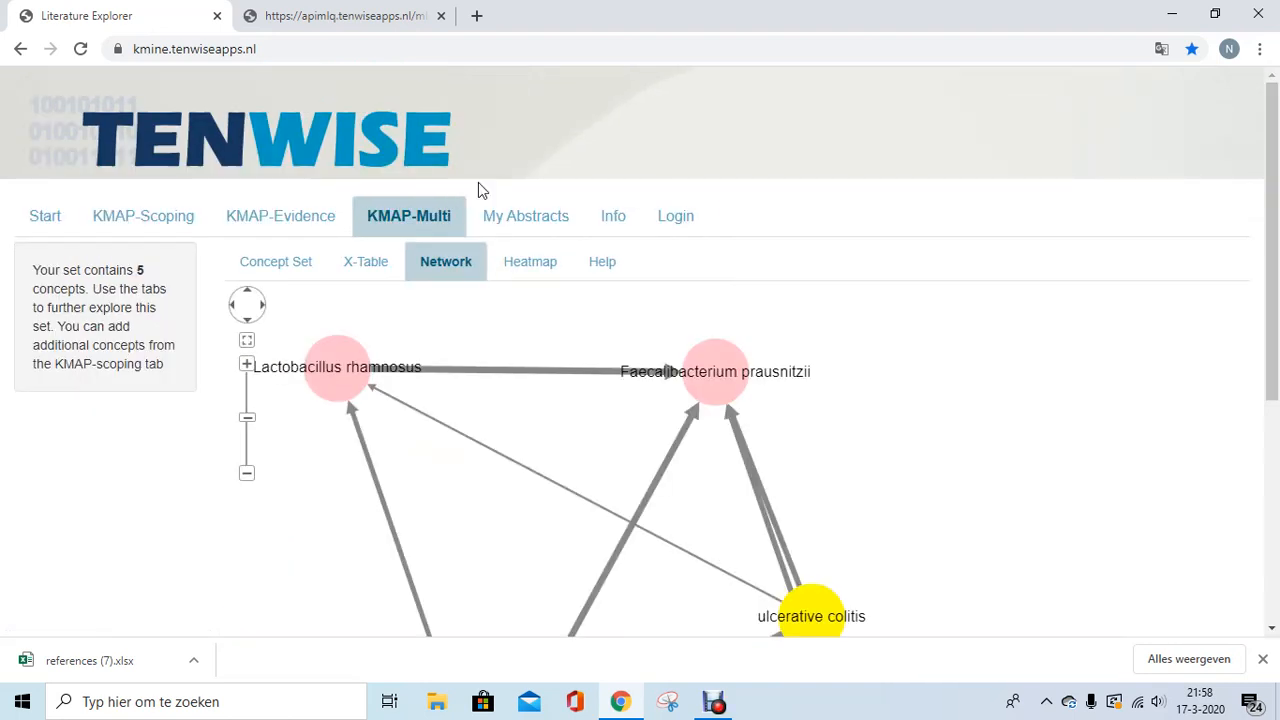
click(1272, 628)
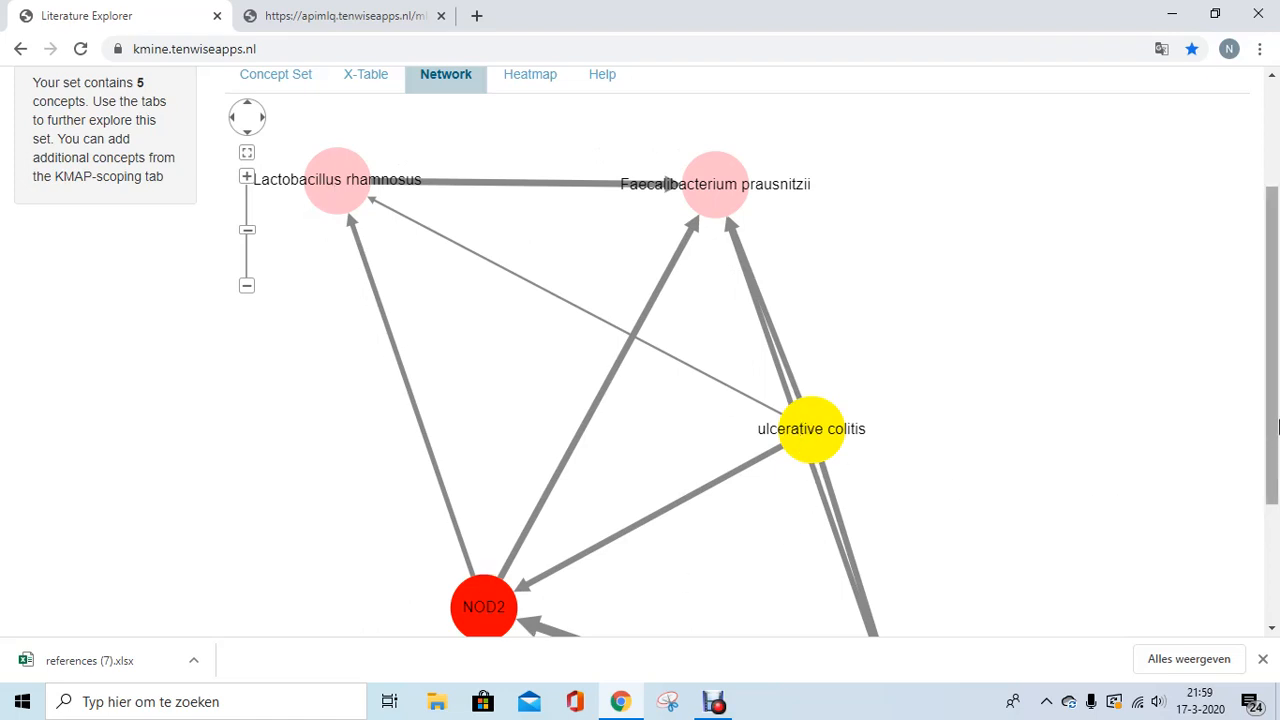
scroll(1270, 80, up, 2)
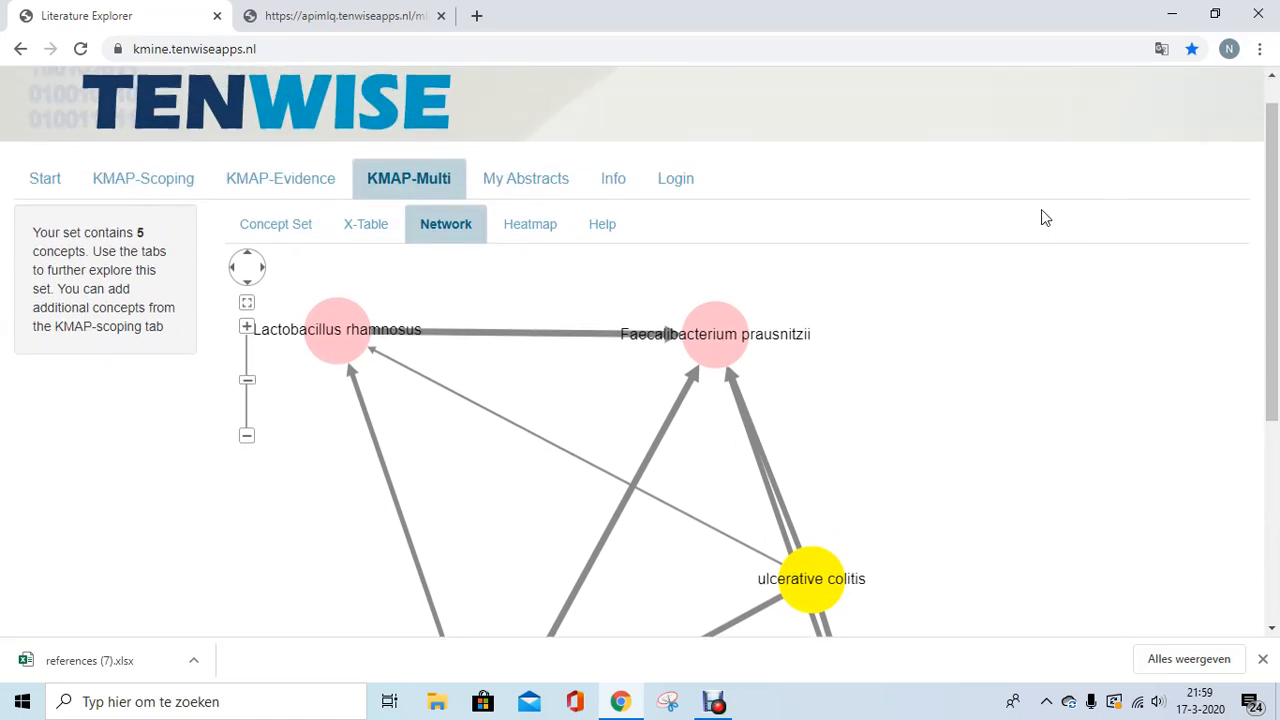
click(534, 229)
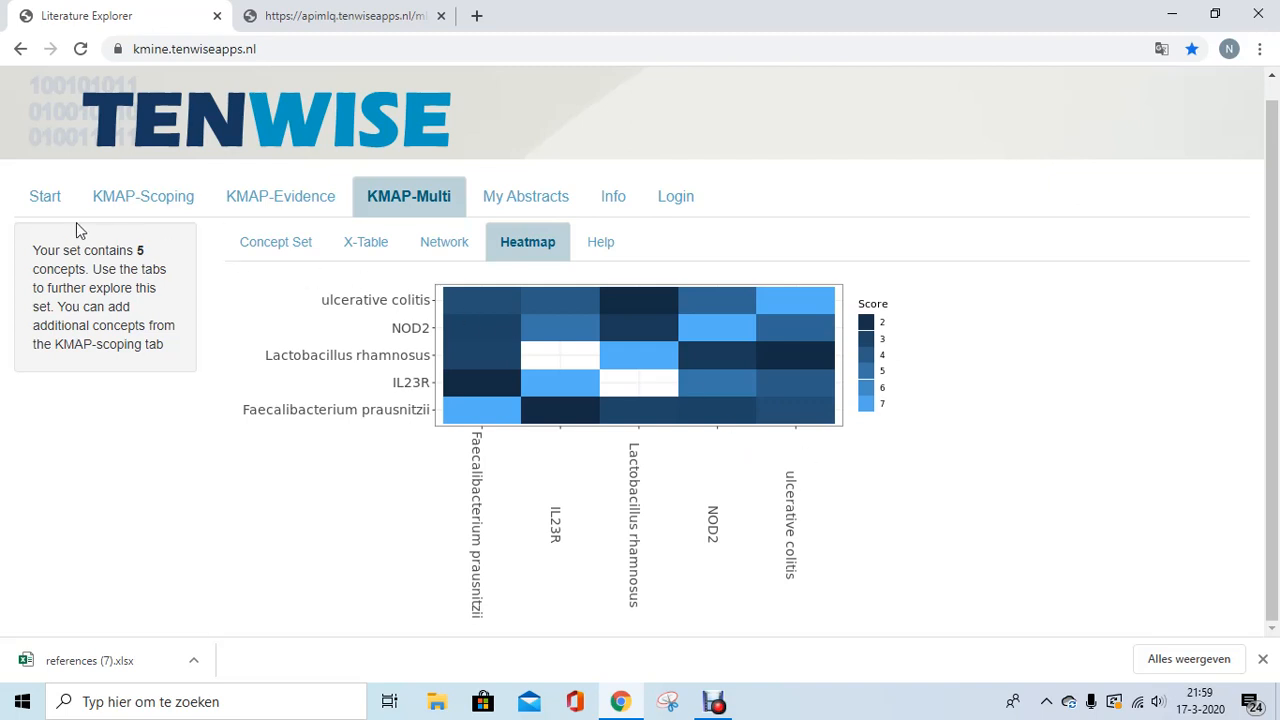
Step: Open KMAP-Evidence for ulcerative colitis from the Start page and classify its abstracts with the Variant model
click(44, 196)
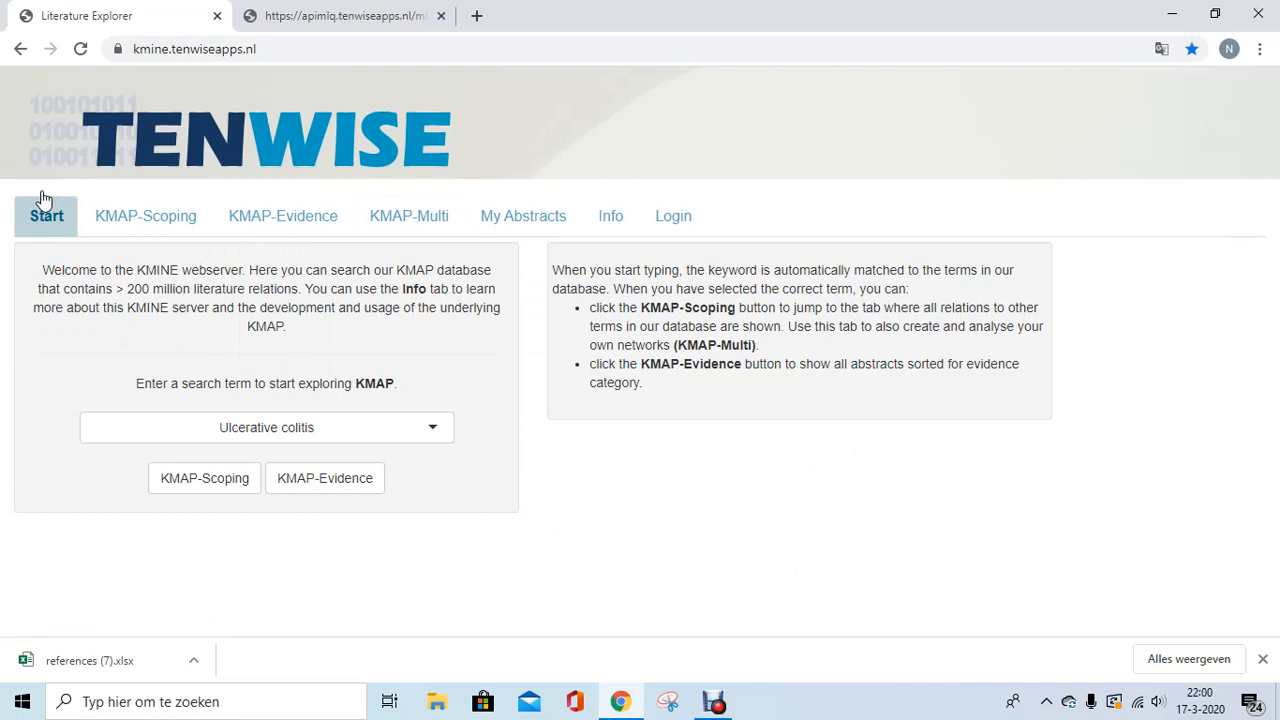
click(324, 482)
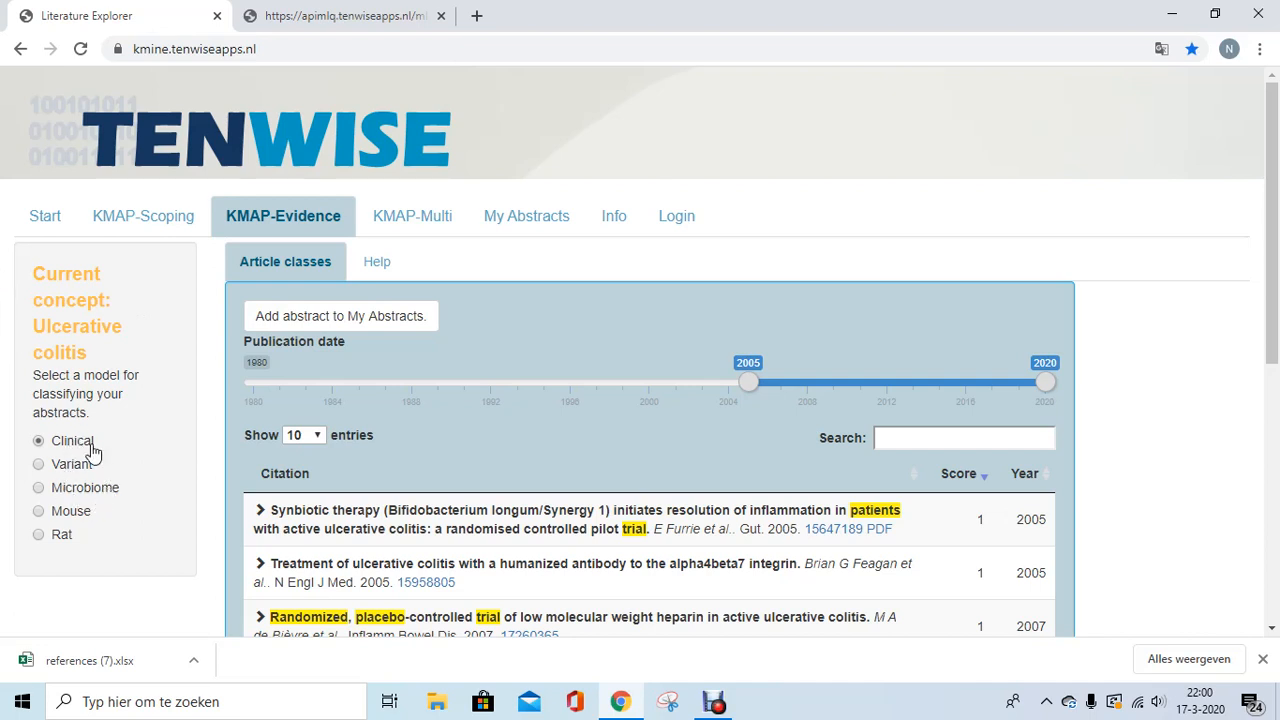
click(39, 466)
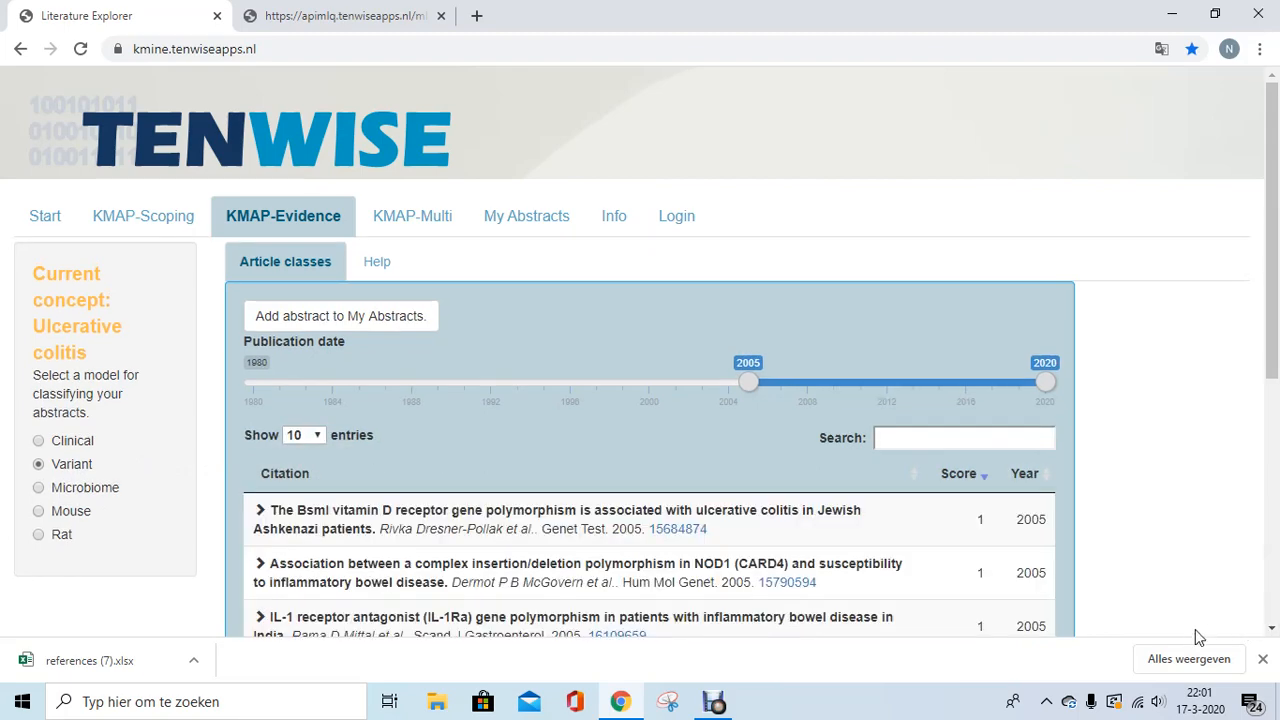
click(1270, 630)
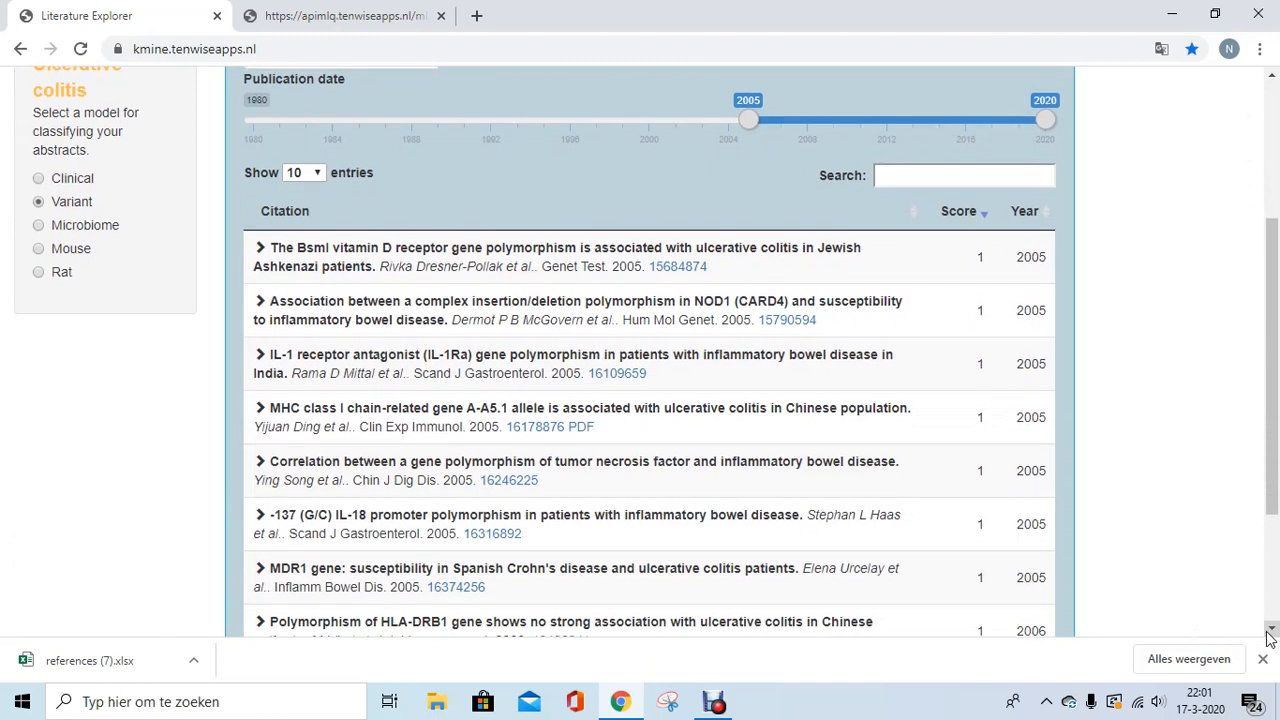
Step: Classify the ulcerative colitis abstracts with the Microbiome, Mouse and finally the Rat model, reviewing each model's citation list
click(40, 226)
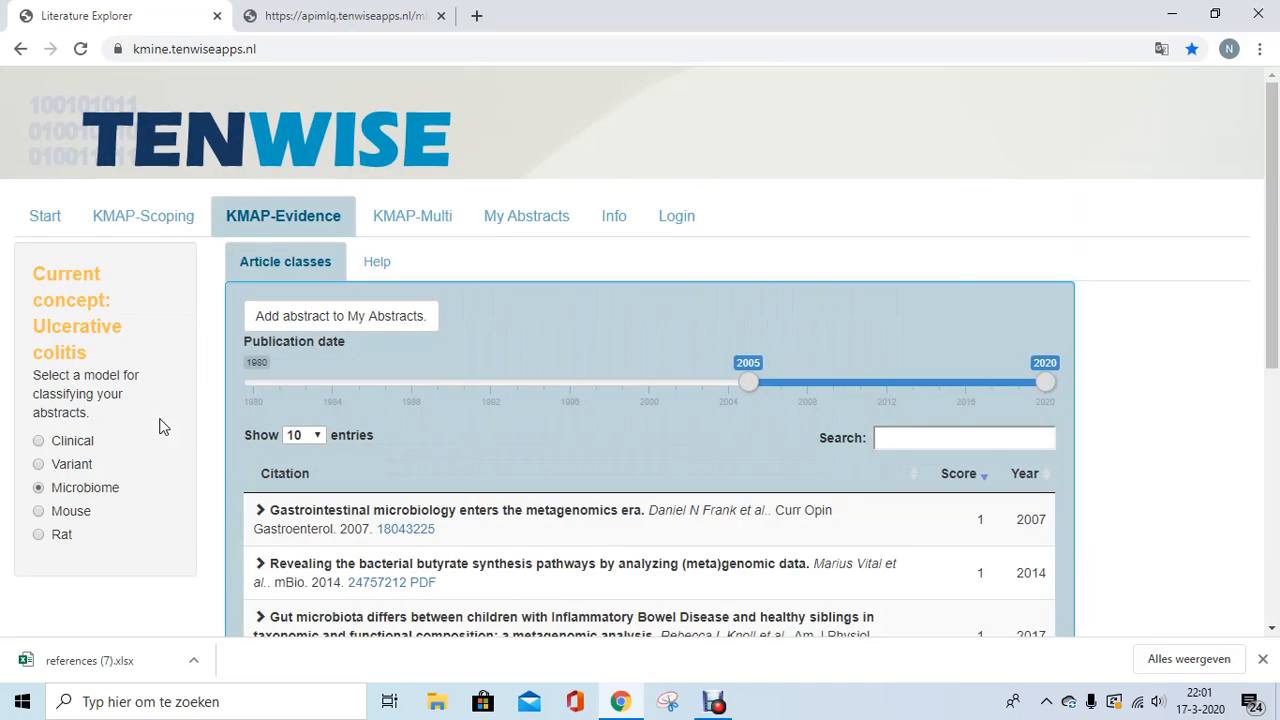
click(1271, 628)
click(1271, 628)
click(39, 404)
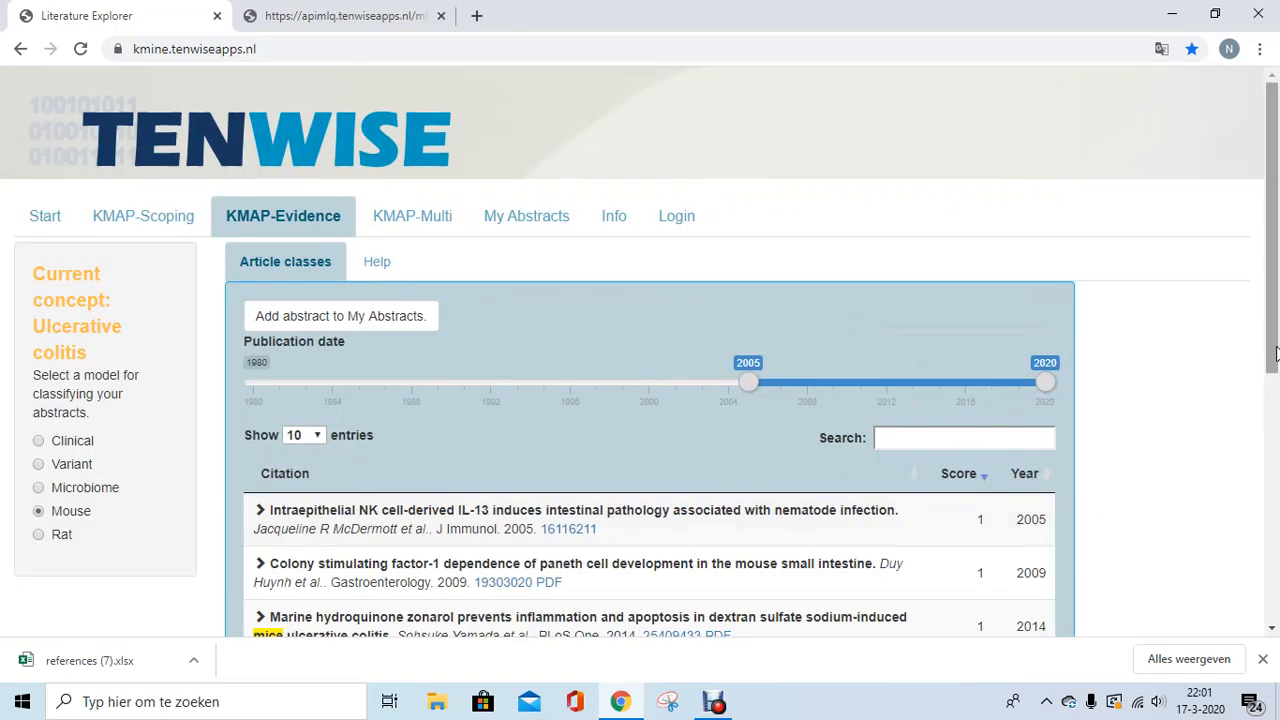
drag(1273, 353, 1272, 453)
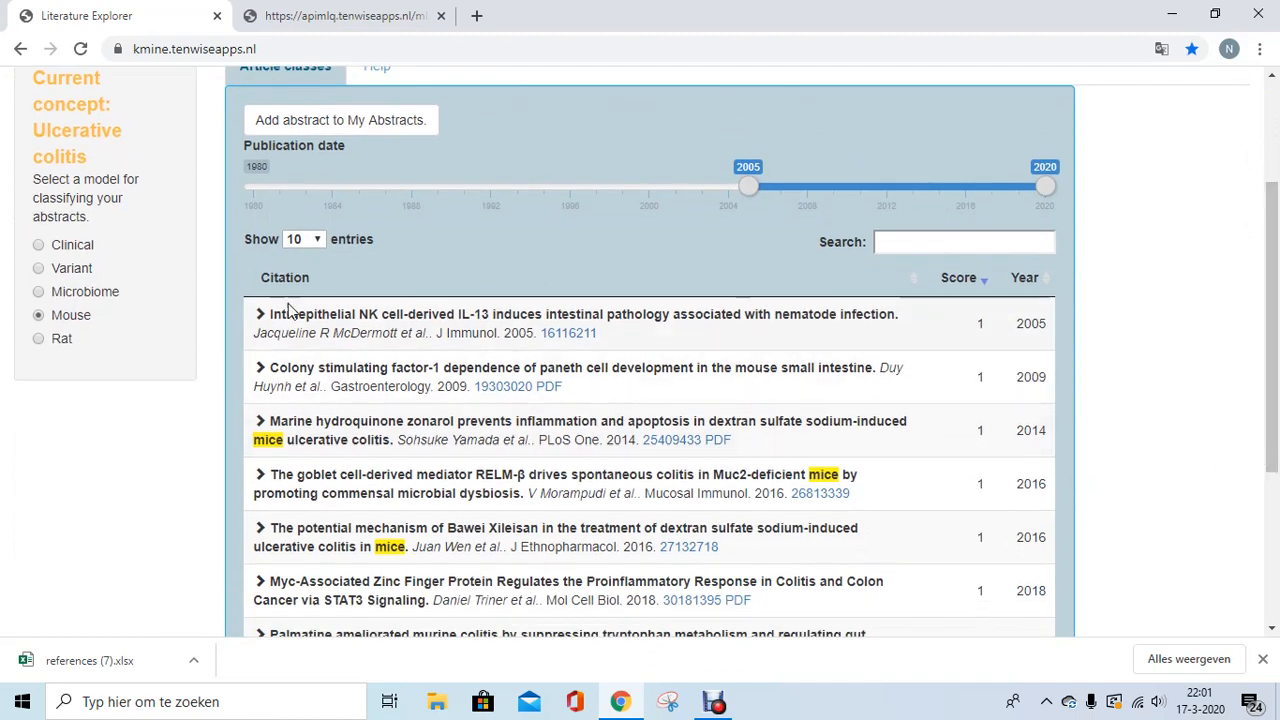
click(39, 340)
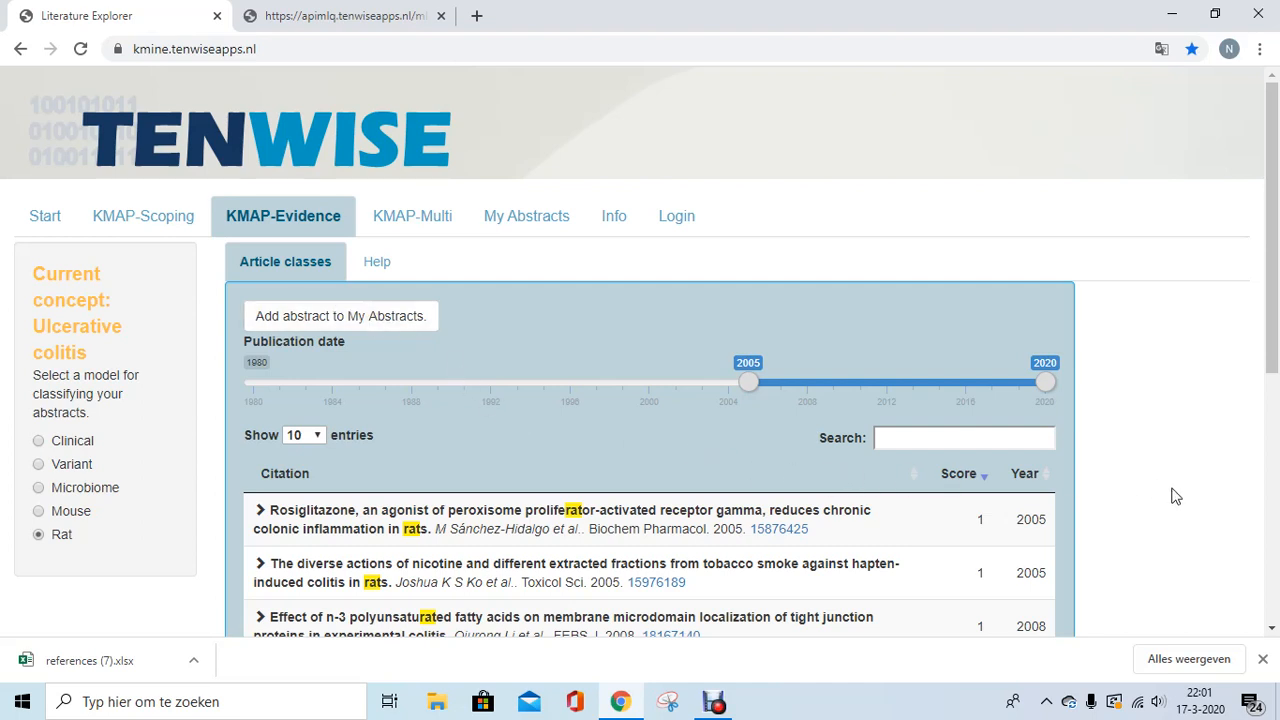
drag(1263, 340, 1247, 424)
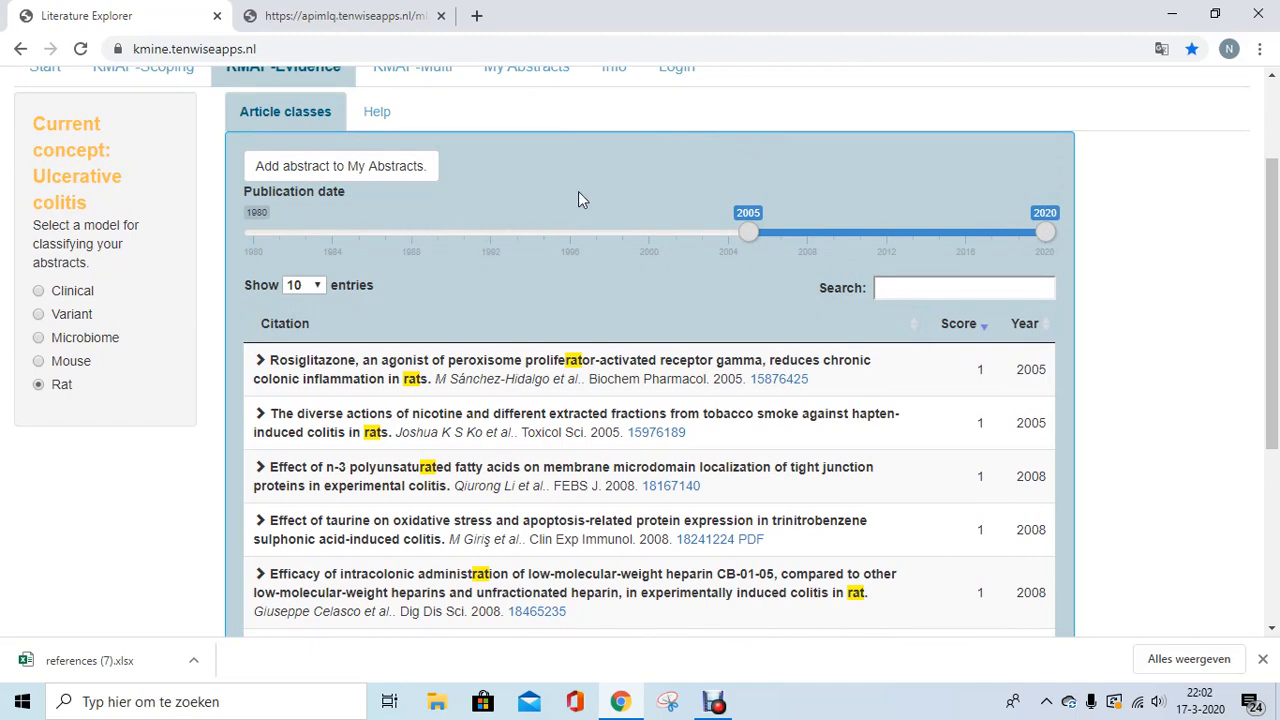
Step: Restrict the rat abstracts to publication years 2012 to 2020 and sort them by year, newest first
drag(748, 241, 886, 240)
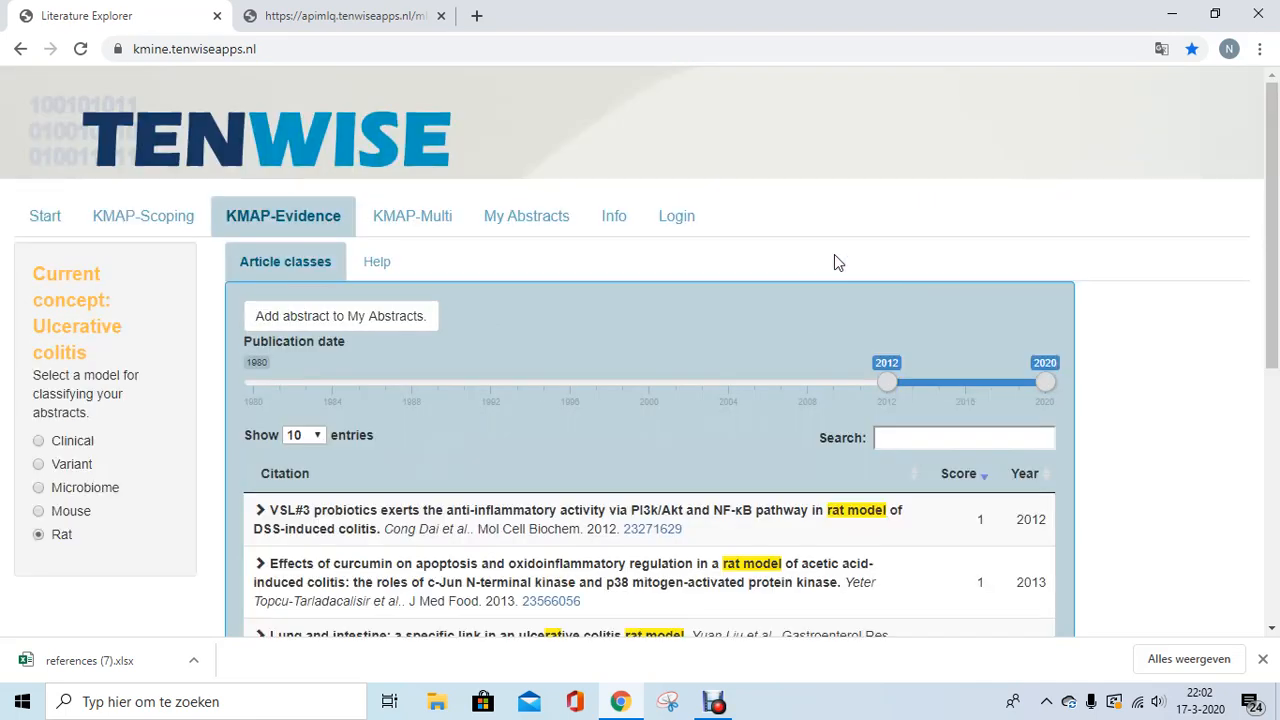
scroll(1201, 595, down, 1)
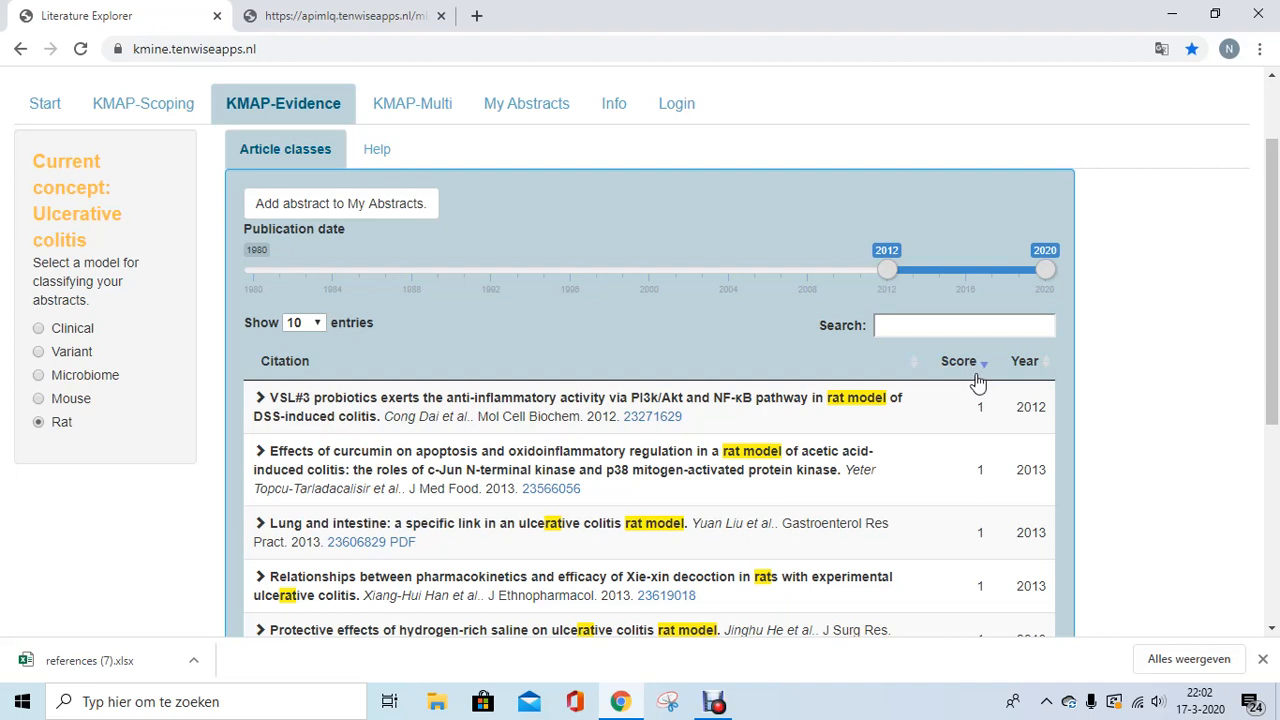
click(1046, 366)
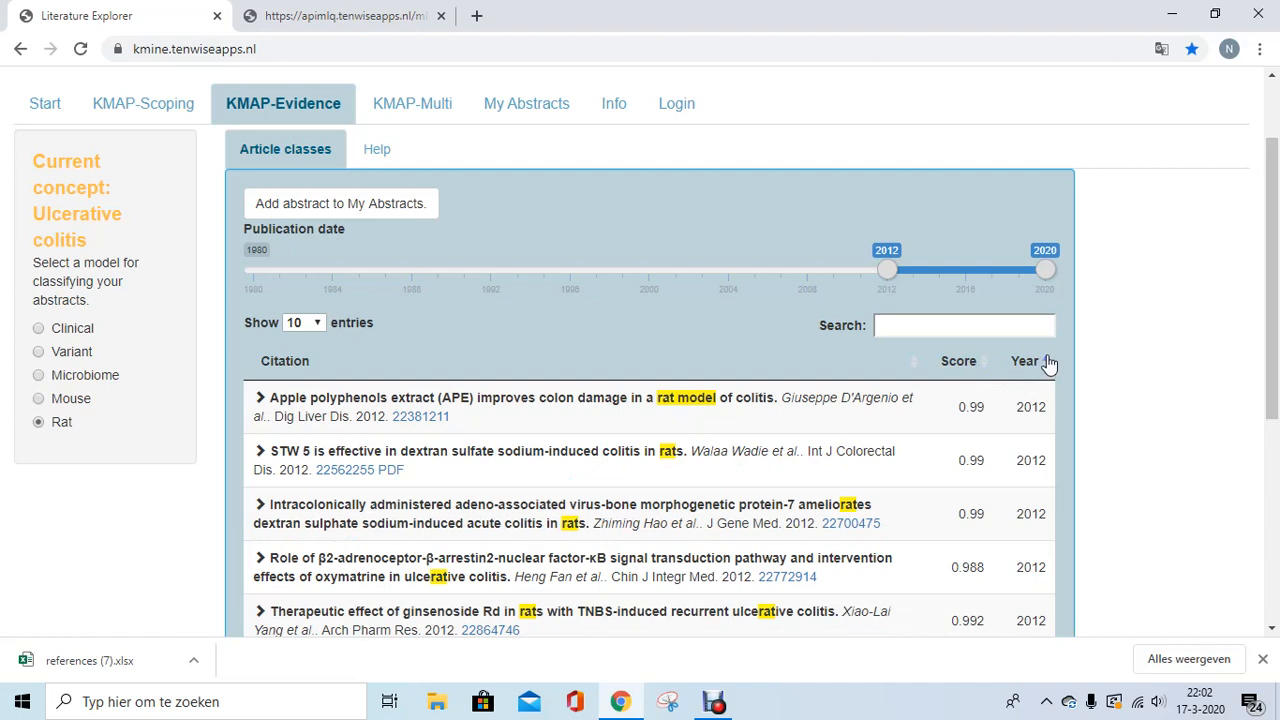
click(1048, 364)
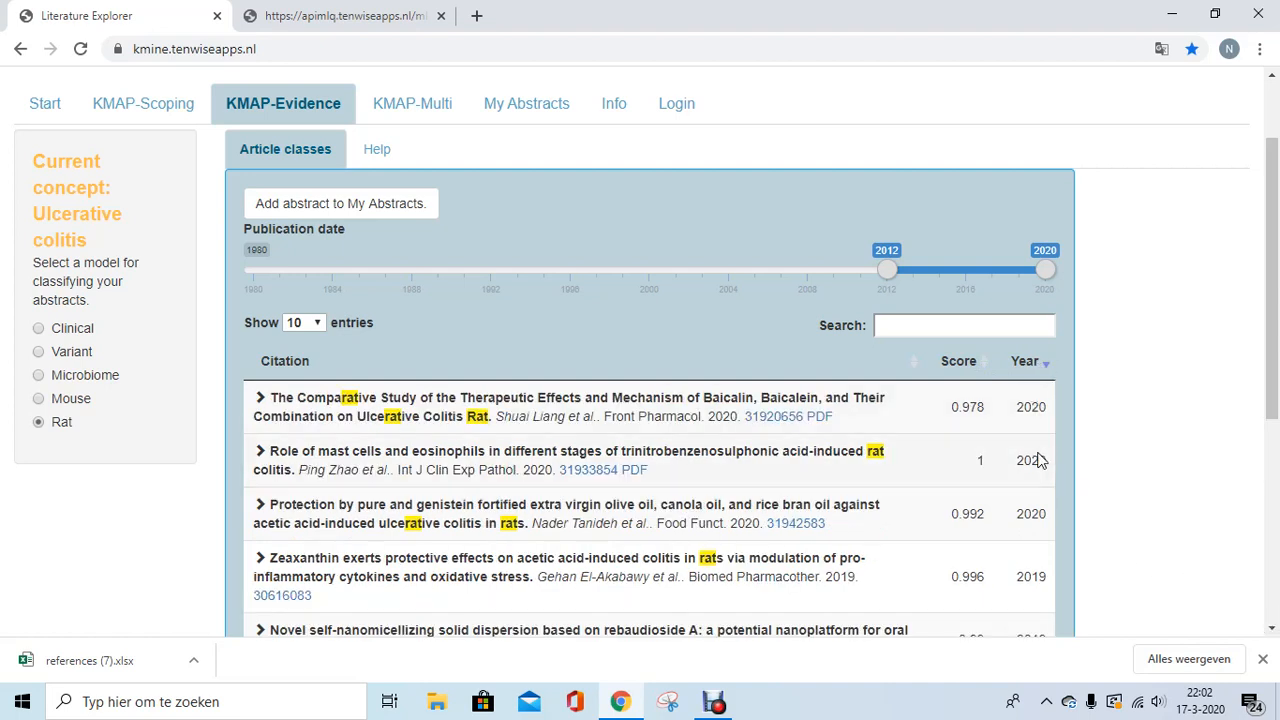
click(908, 328)
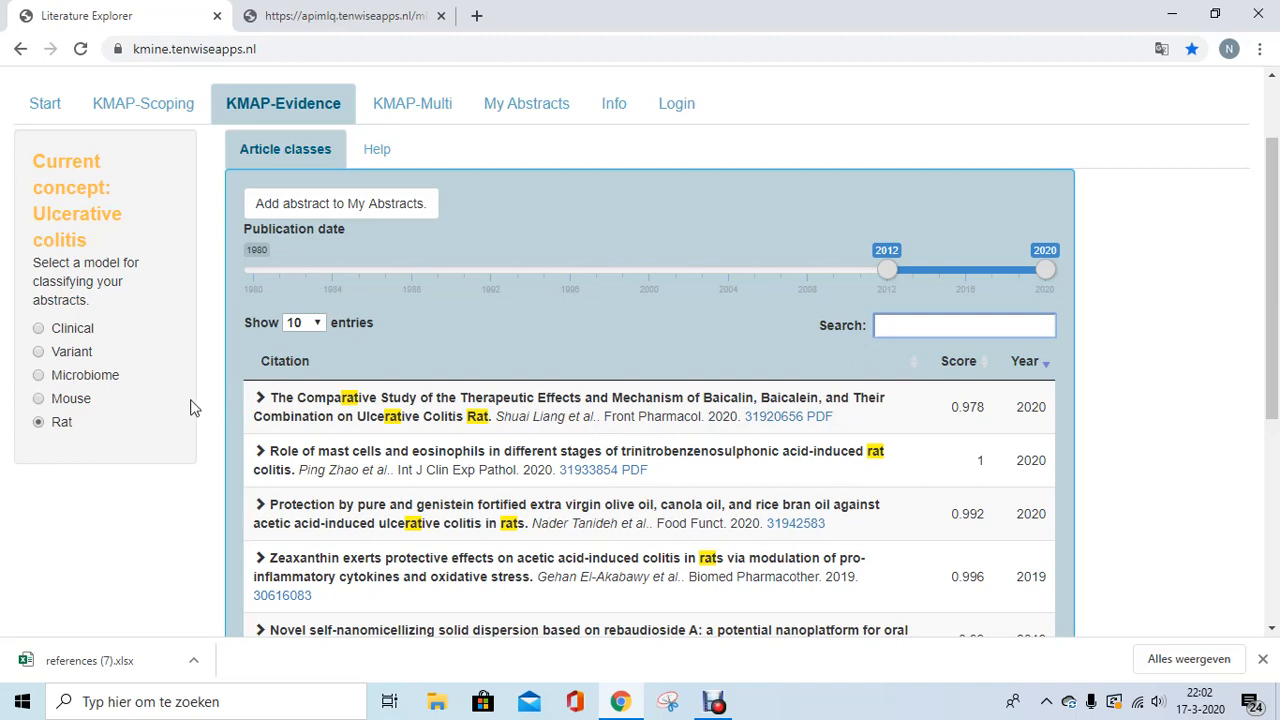
Step: Expand the 2020 baicalin and baicalein rat study, add its abstract to My Abstracts and return to the Start page
click(259, 399)
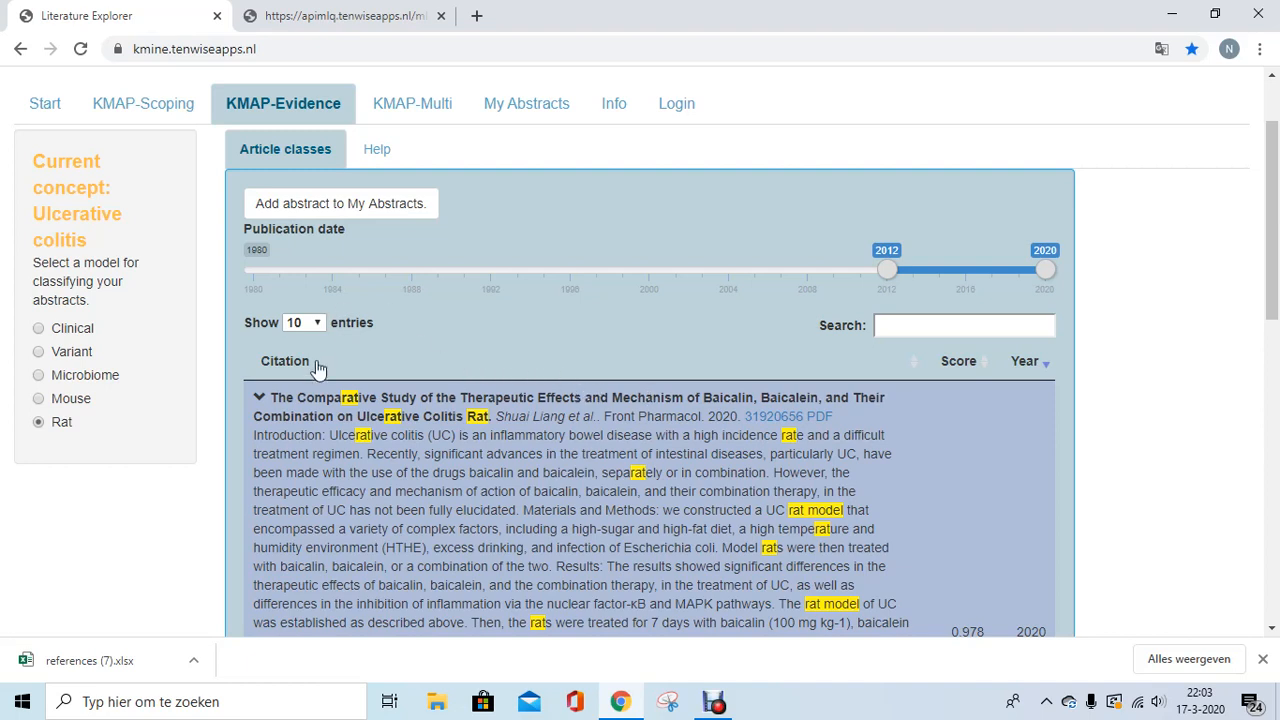
click(310, 208)
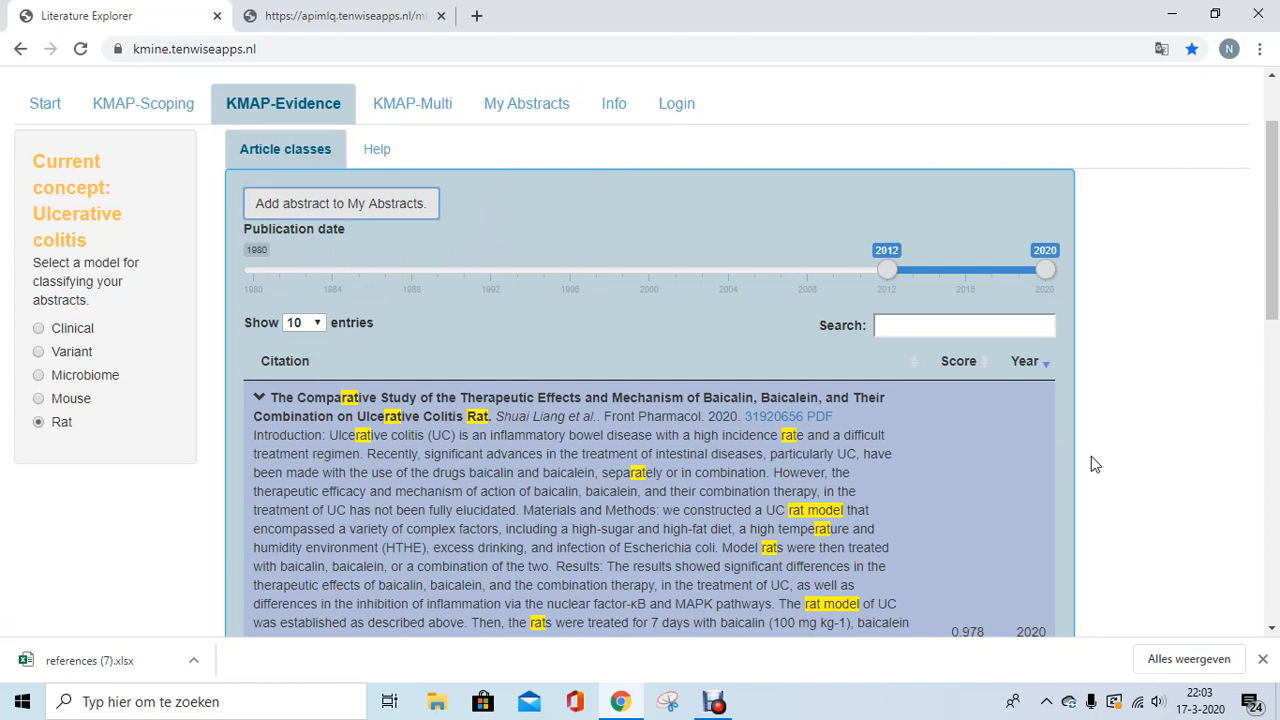
click(45, 104)
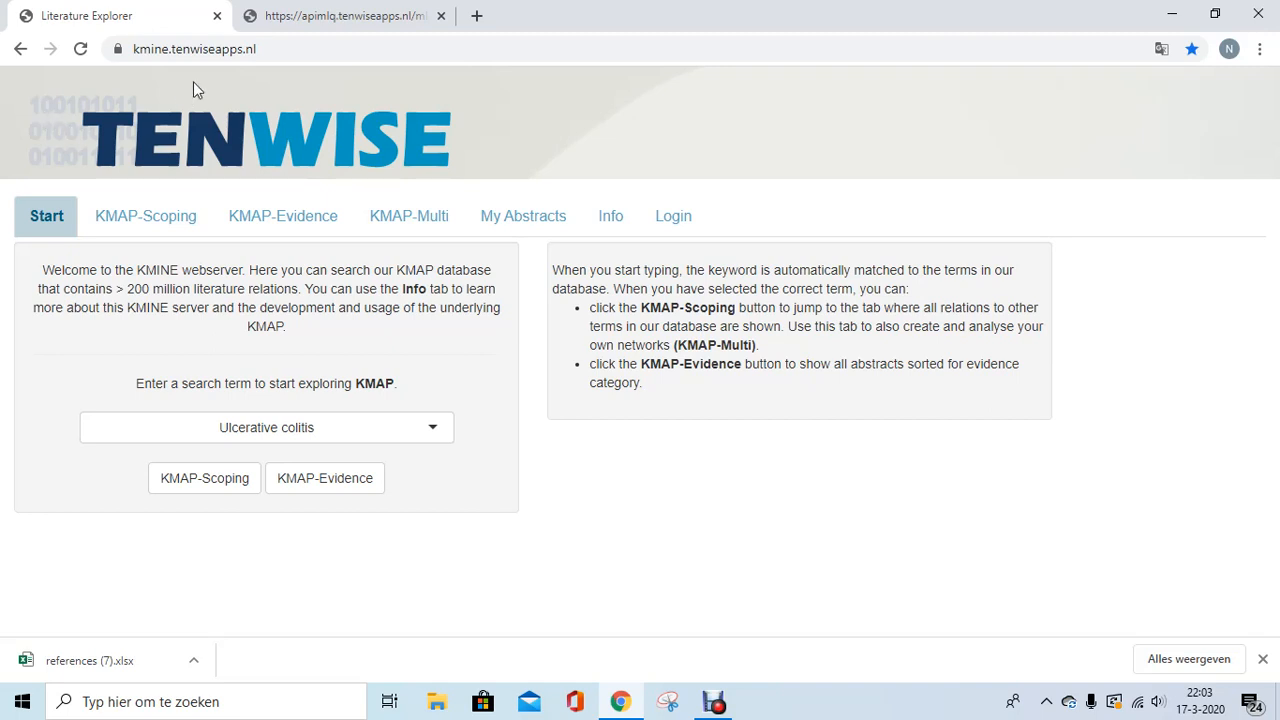
click(711, 700)
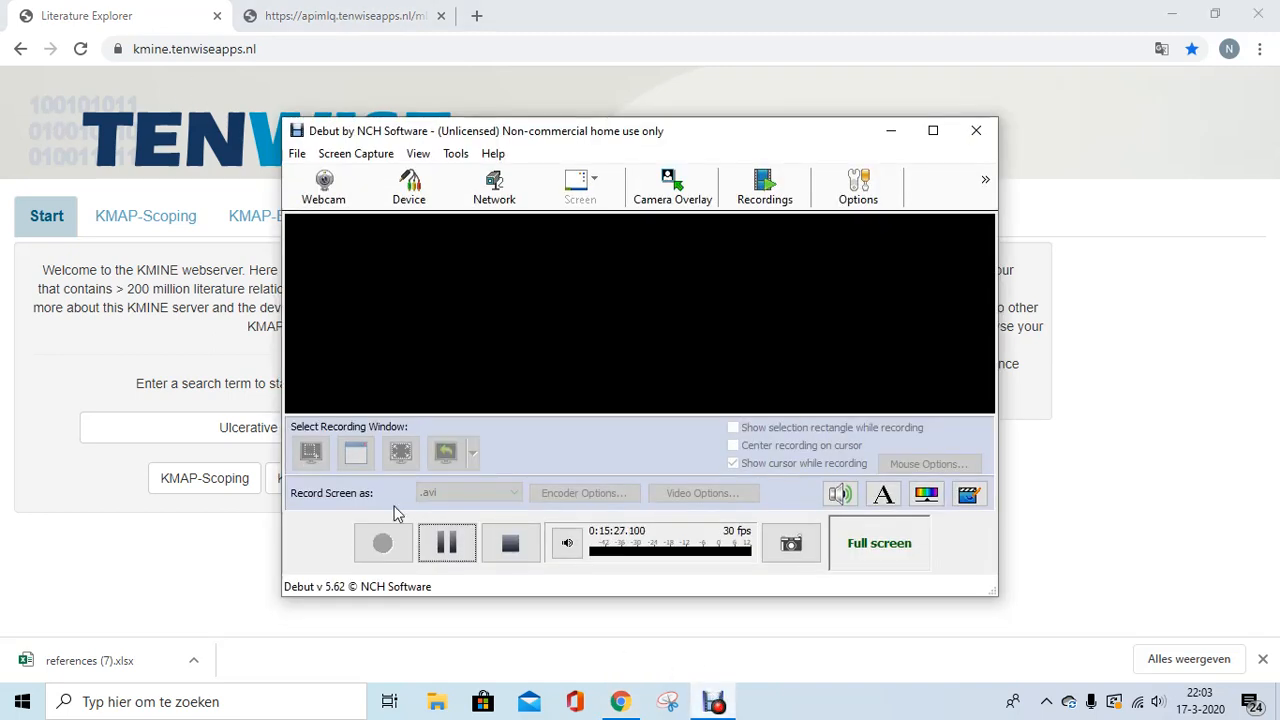